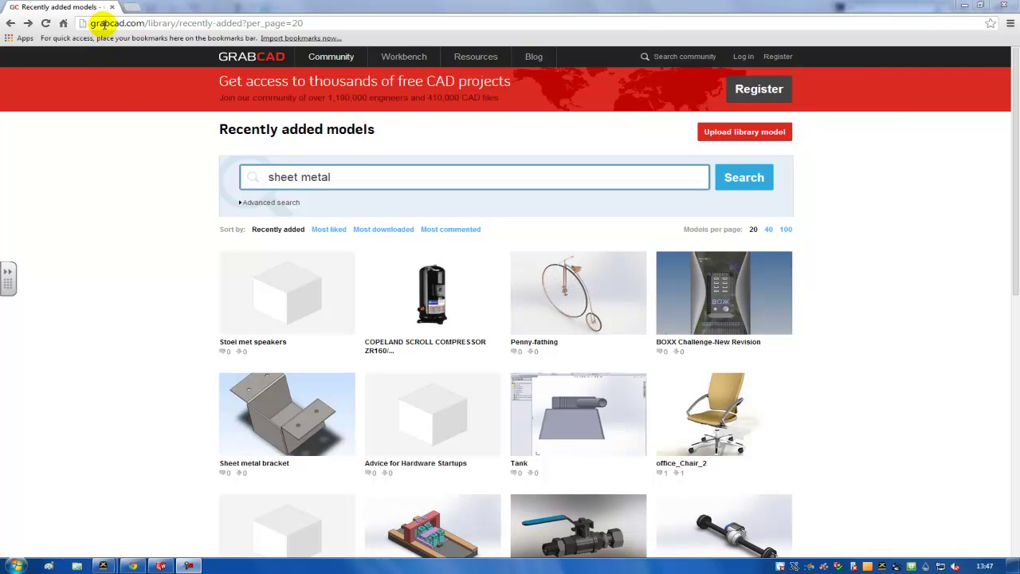
Run the GrabCAD library search for 'sheet metal' models
{"action": "left_click", "coordinate": [340, 181]}
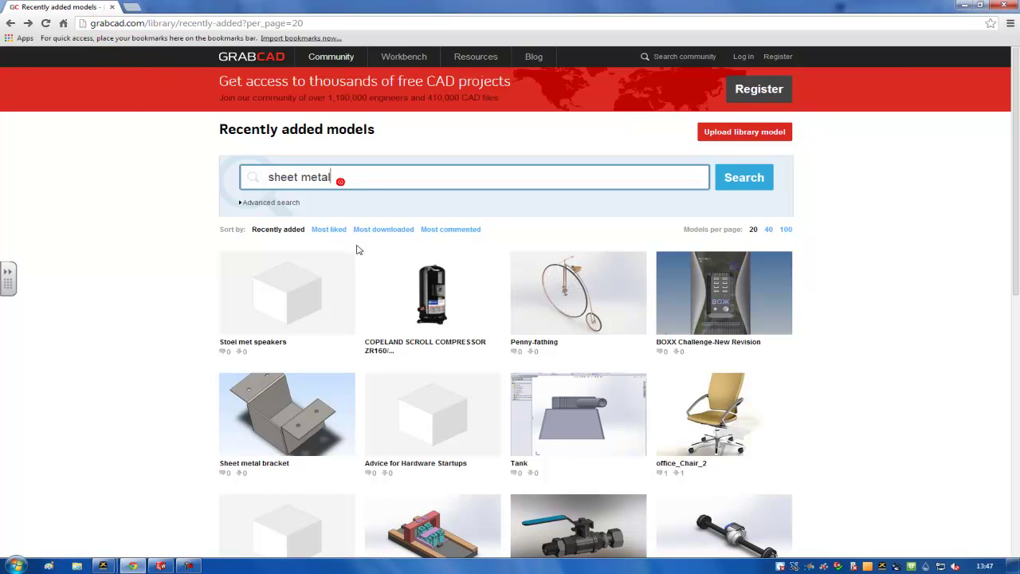
{"action": "key", "text": "Return"}
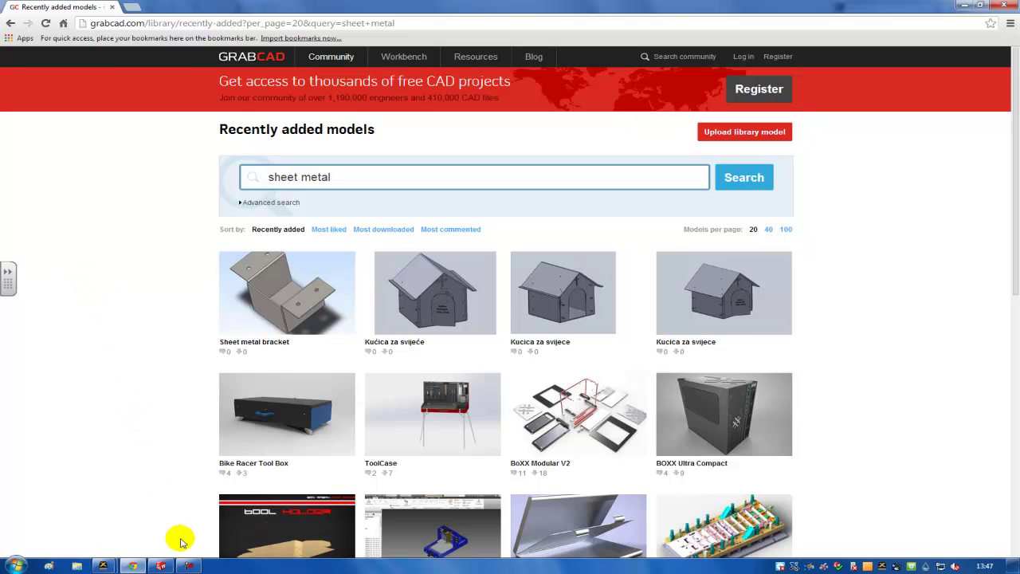
In SolidWorks, create a new part and start a sketch on the Front Plane
{"action": "left_click", "coordinate": [161, 565]}
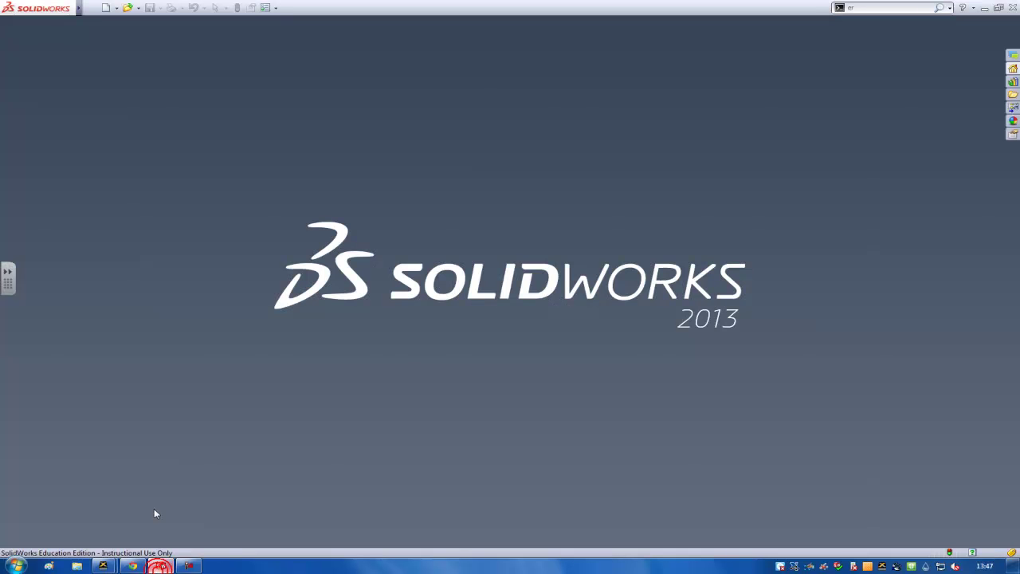
{"action": "left_click", "coordinate": [112, 7]}
{"action": "left_click", "coordinate": [423, 352]}
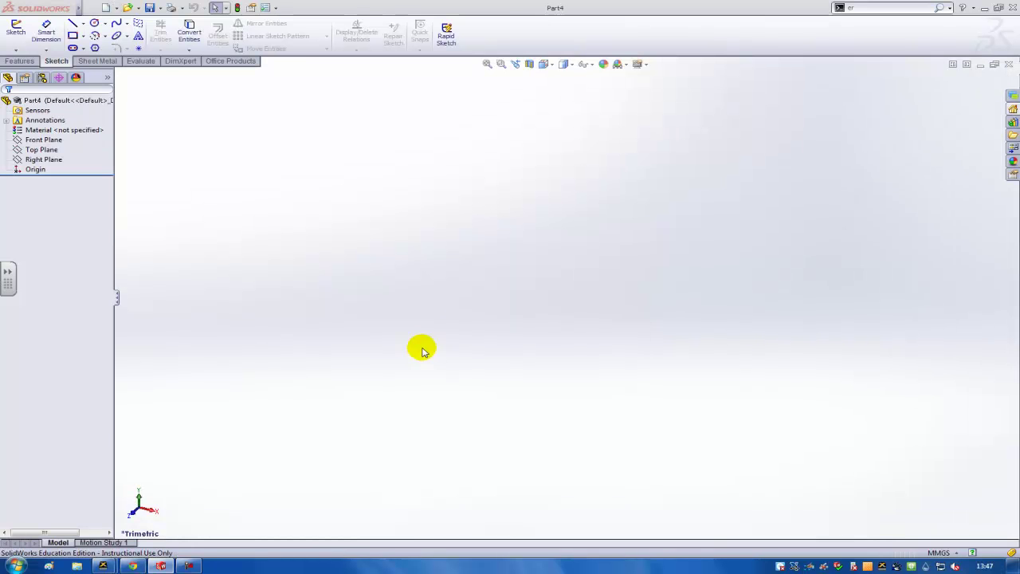
{"action": "left_click", "coordinate": [24, 141]}
{"action": "left_click", "coordinate": [22, 35]}
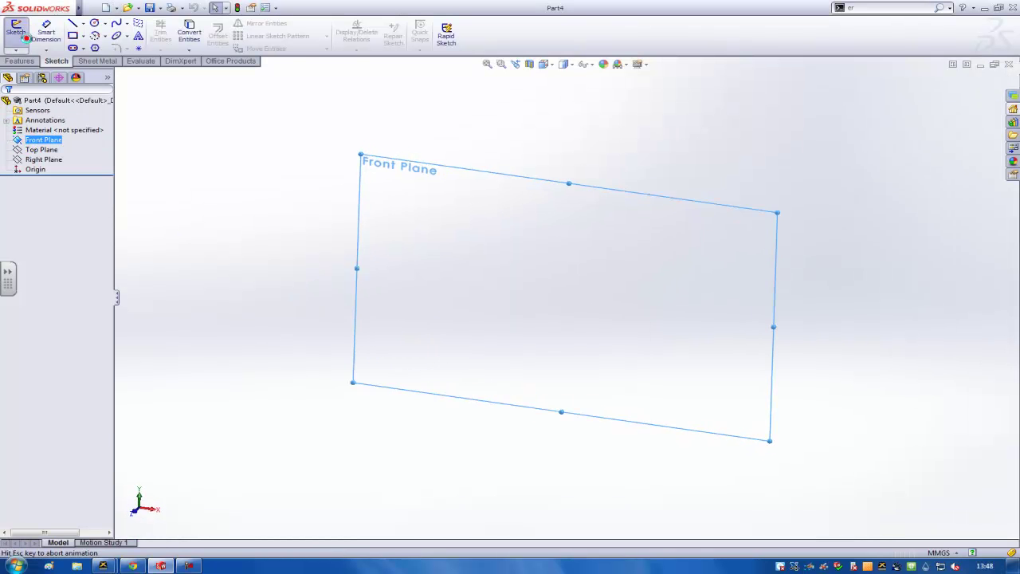
Draw a vertical centerline straight down from the origin
{"action": "left_click", "coordinate": [73, 23]}
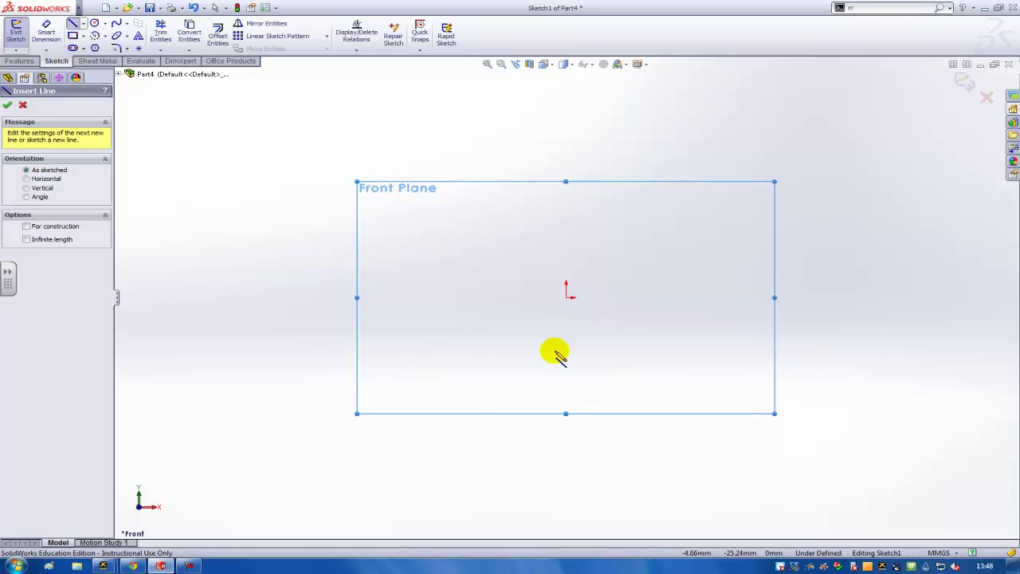
{"action": "left_click", "coordinate": [83, 24]}
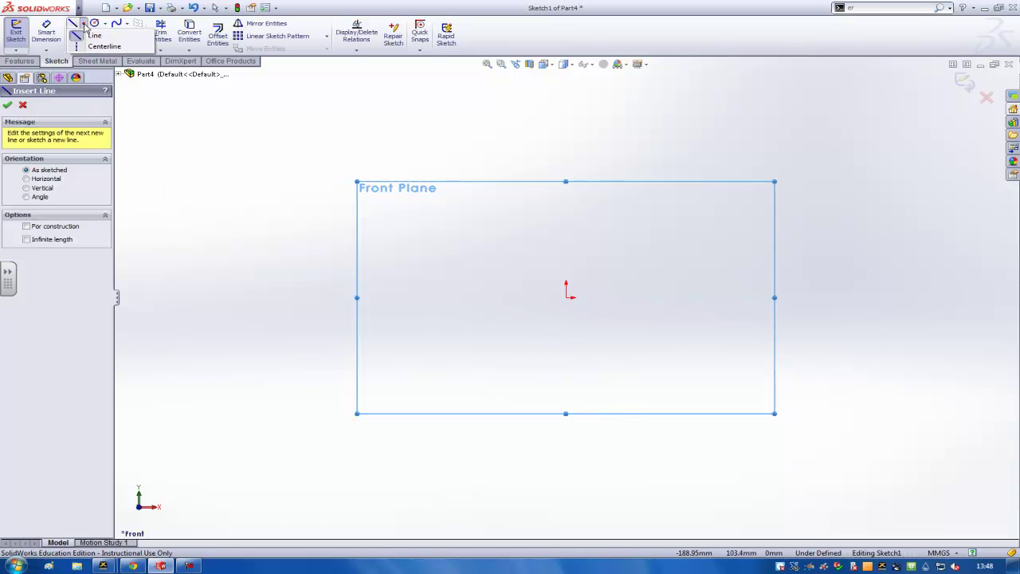
{"action": "left_click", "coordinate": [105, 46]}
{"action": "left_click", "coordinate": [566, 296]}
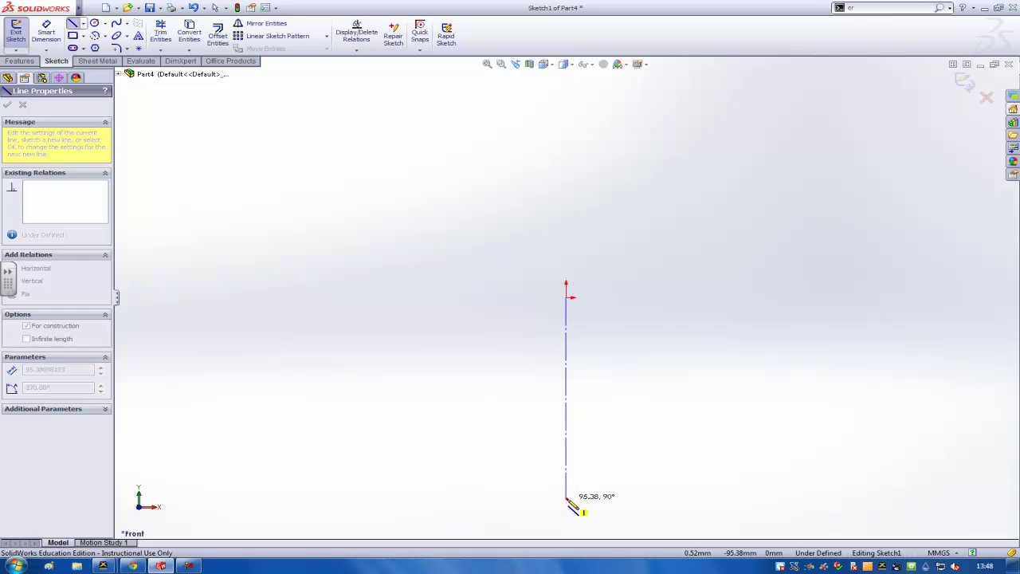
{"action": "left_click", "coordinate": [566, 497]}
{"action": "key", "text": "Escape"}
Draw the stepped profile: a bottom line left, a vertical side up, a top line further left
{"action": "left_click", "coordinate": [46, 32]}
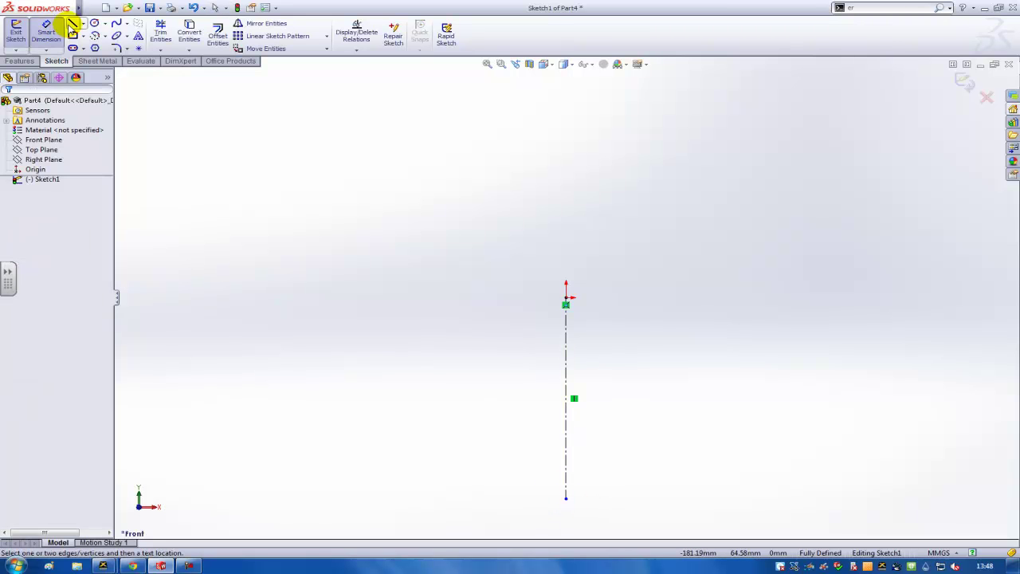
{"action": "left_click", "coordinate": [72, 25]}
{"action": "left_click", "coordinate": [565, 497]}
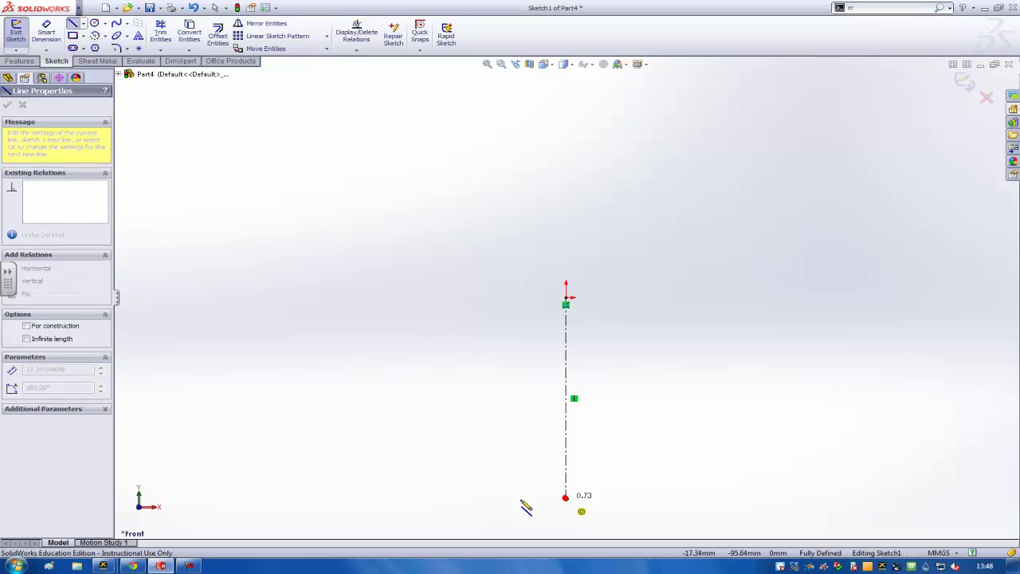
{"action": "left_click", "coordinate": [482, 498]}
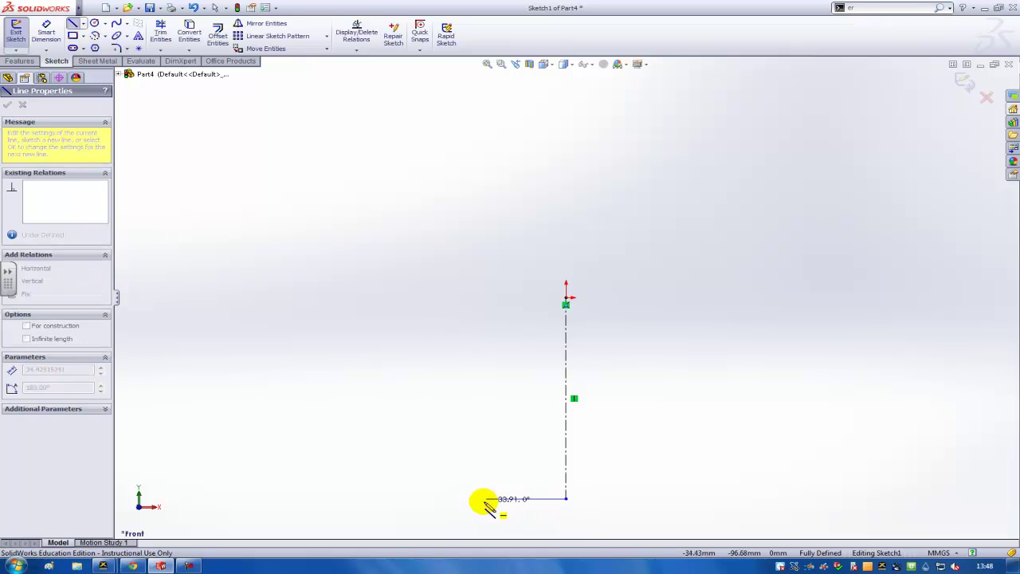
{"action": "left_click", "coordinate": [481, 297]}
{"action": "left_click", "coordinate": [407, 297]}
{"action": "key", "text": "Escape"}
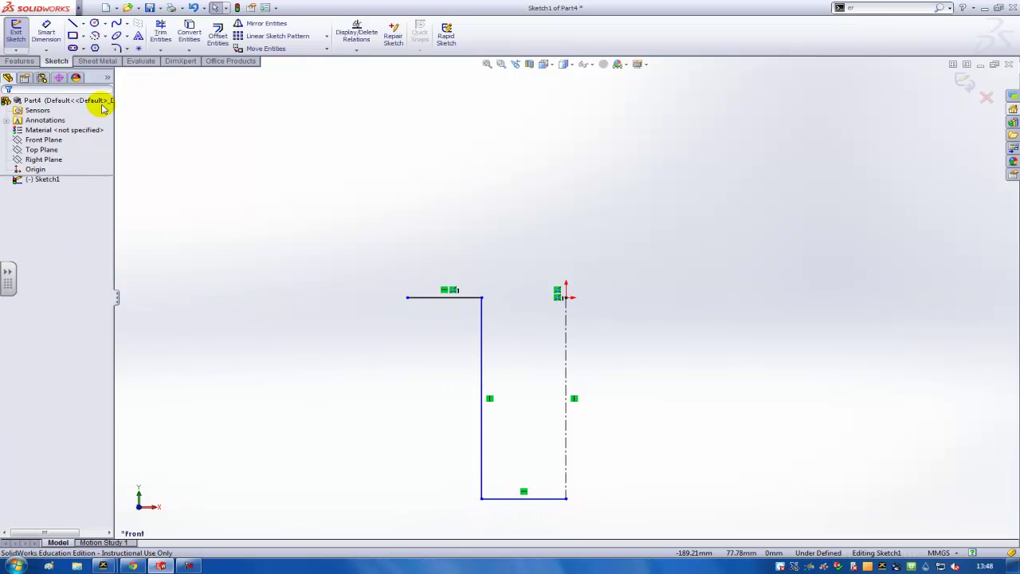
Dimension the vertical side to 100 mm and its offset from the centerline to 100 mm
{"action": "left_click", "coordinate": [47, 30]}
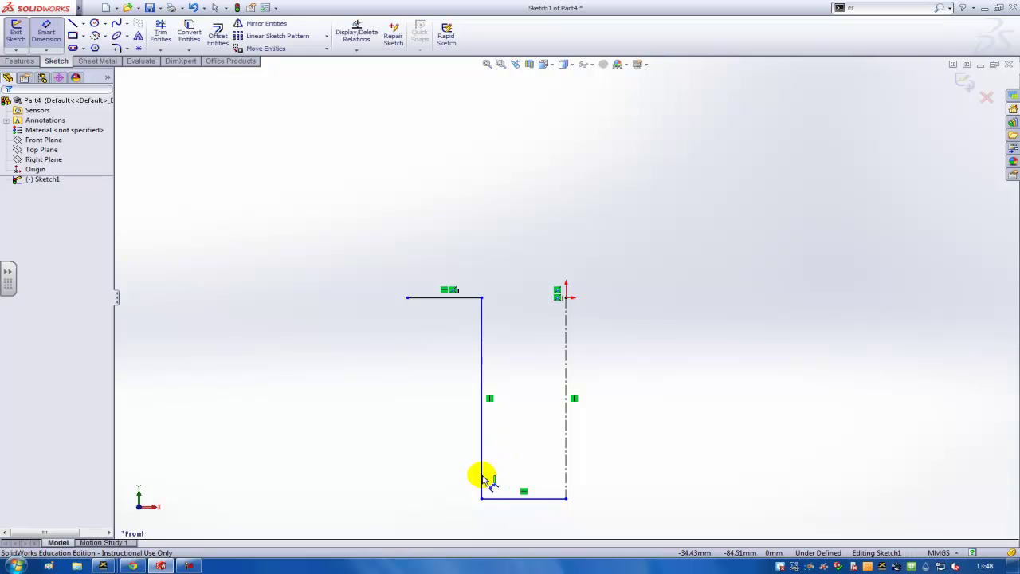
{"action": "left_click", "coordinate": [482, 472]}
{"action": "left_click", "coordinate": [409, 476]}
{"action": "type", "text": "100"}
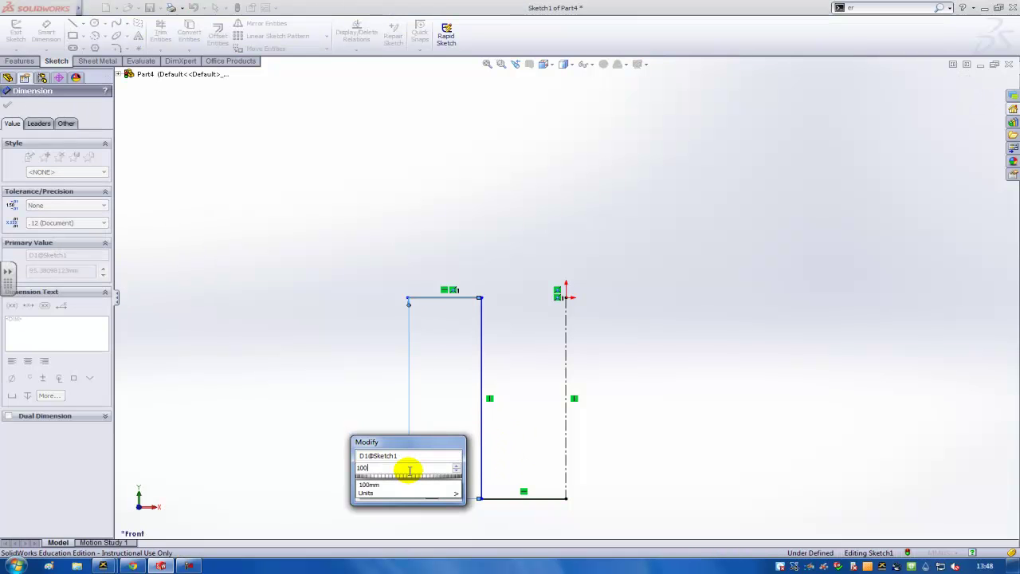
{"action": "key", "text": "Return"}
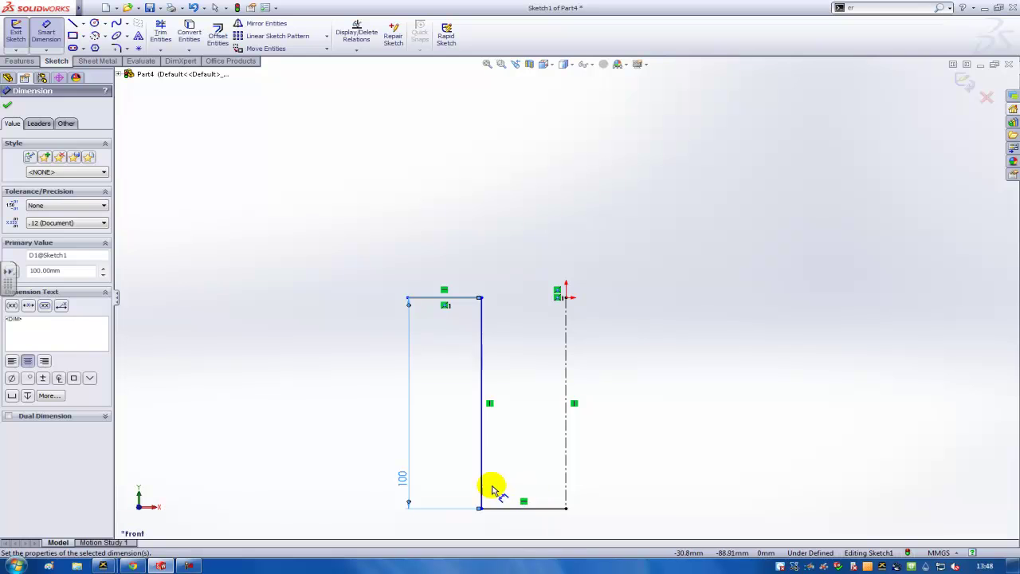
{"action": "left_click", "coordinate": [481, 479]}
{"action": "left_click", "coordinate": [566, 468]}
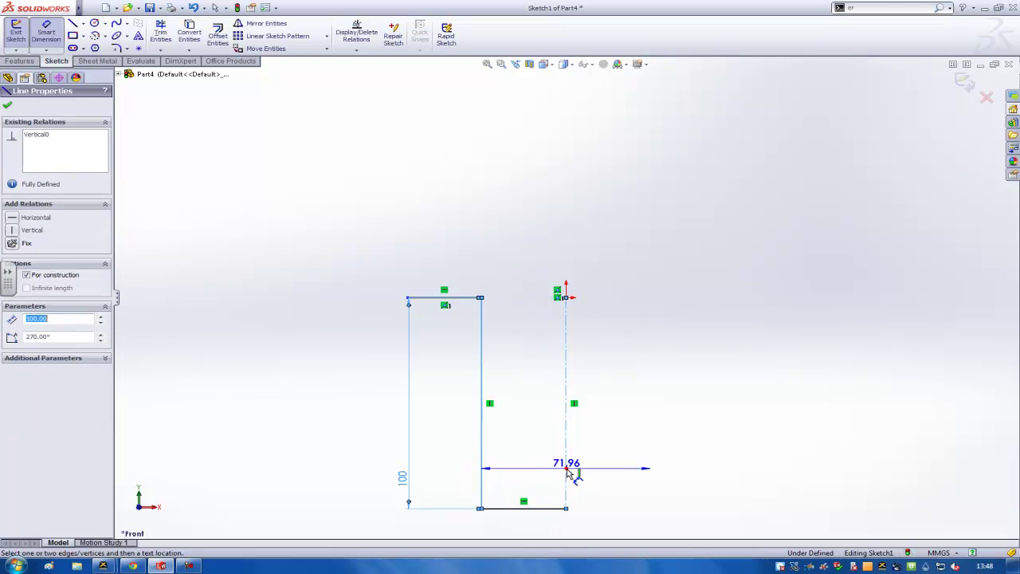
{"action": "left_click", "coordinate": [666, 431]}
{"action": "type", "text": "1"}
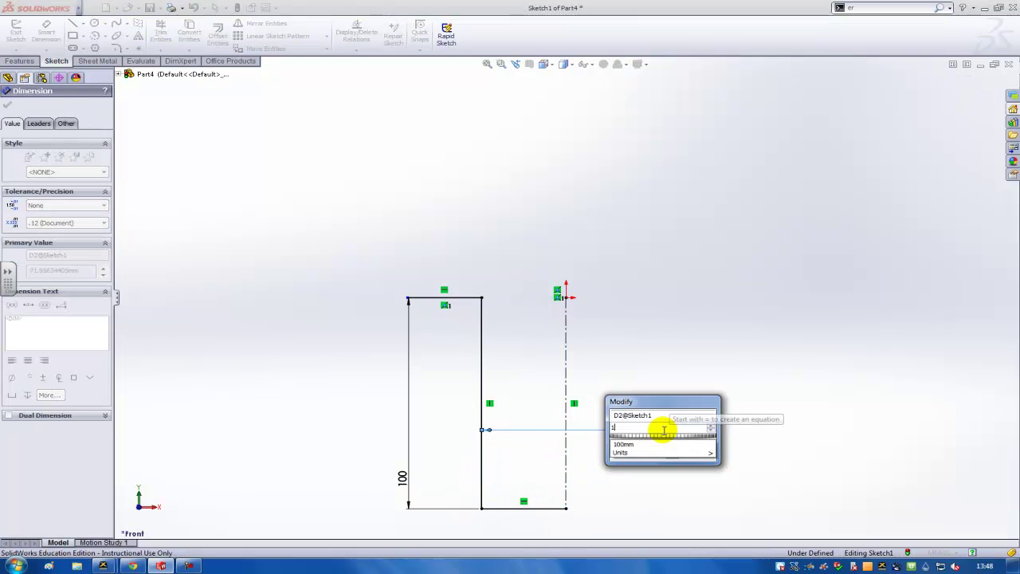
{"action": "type", "text": "00"}
{"action": "key", "text": "Return"}
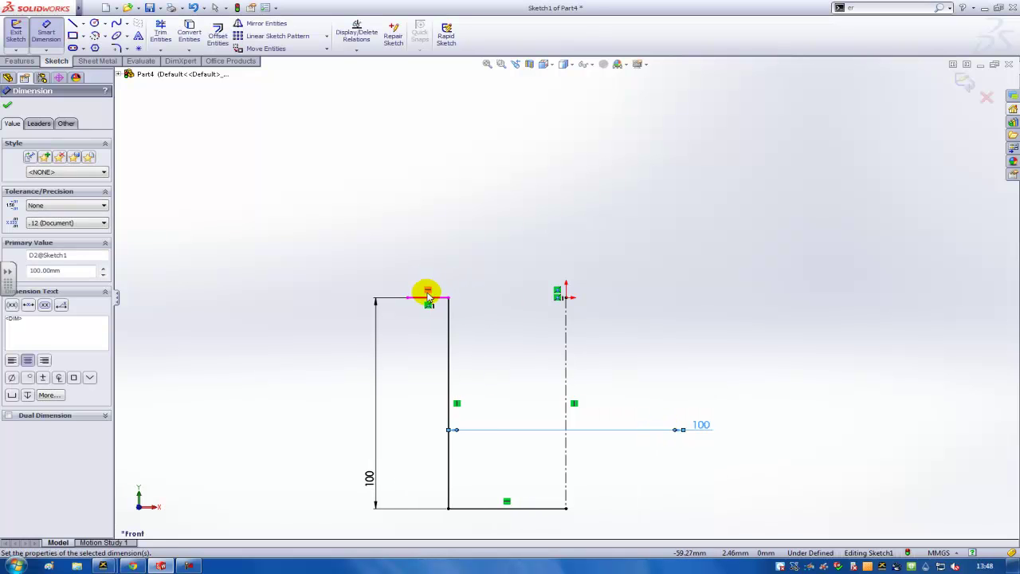
Dimension the top flange line to 50 mm, fully defining the sketch
{"action": "left_click", "coordinate": [431, 301]}
{"action": "left_click", "coordinate": [425, 230]}
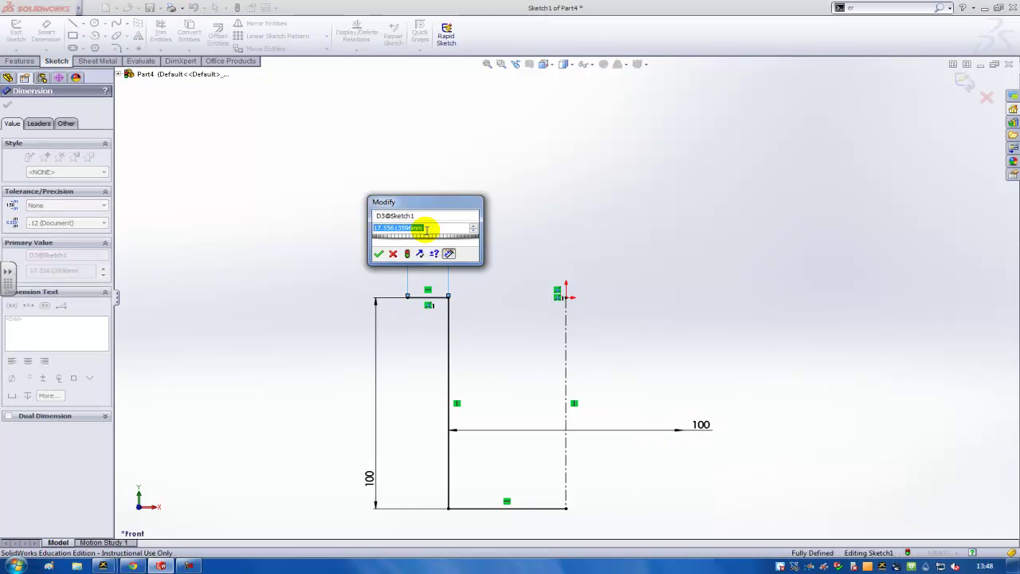
{"action": "type", "text": "50"}
{"action": "key", "text": "Return"}
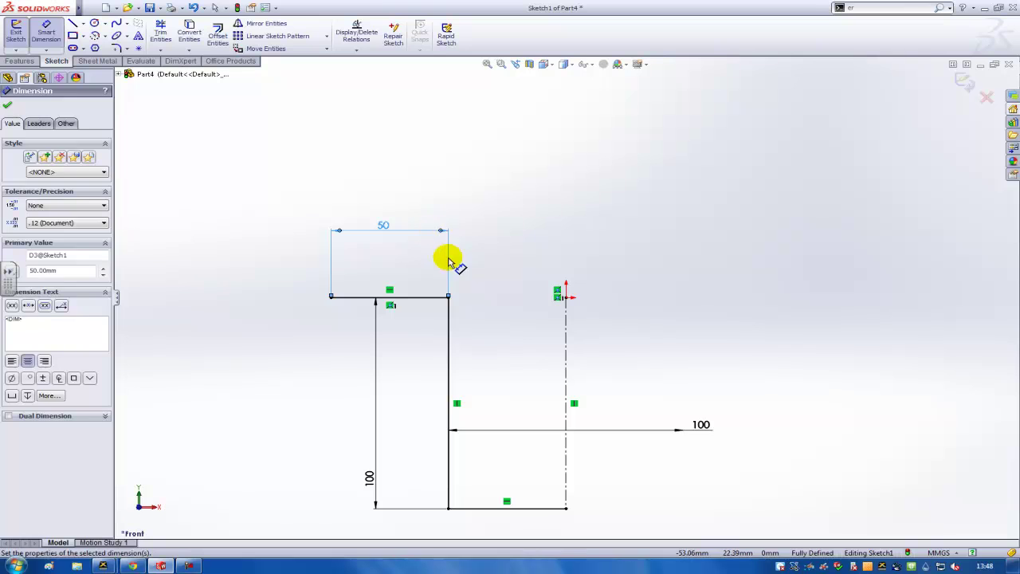
{"action": "key", "text": "Escape"}
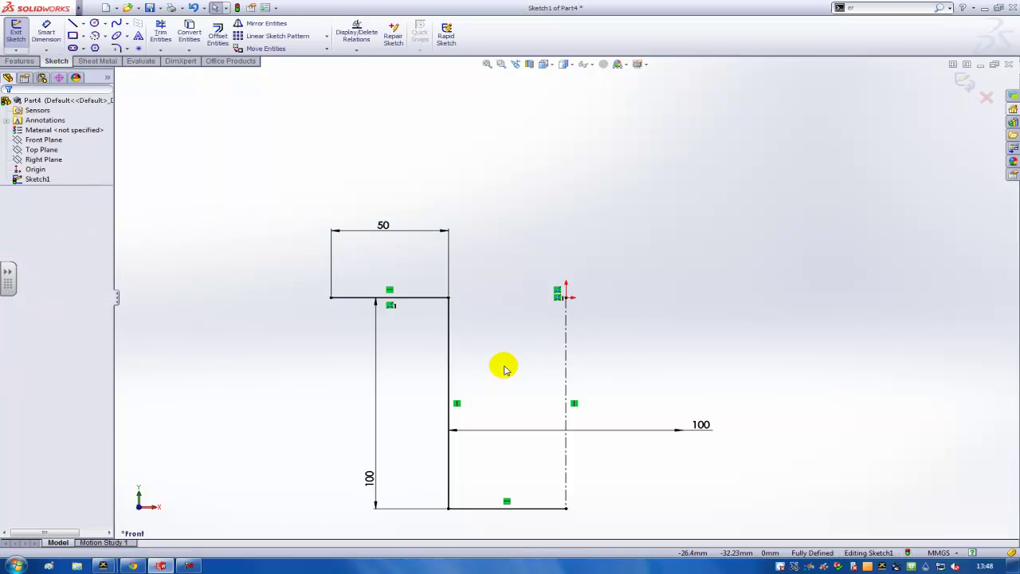
{"action": "key", "text": "z"}
{"action": "key", "text": "z"}
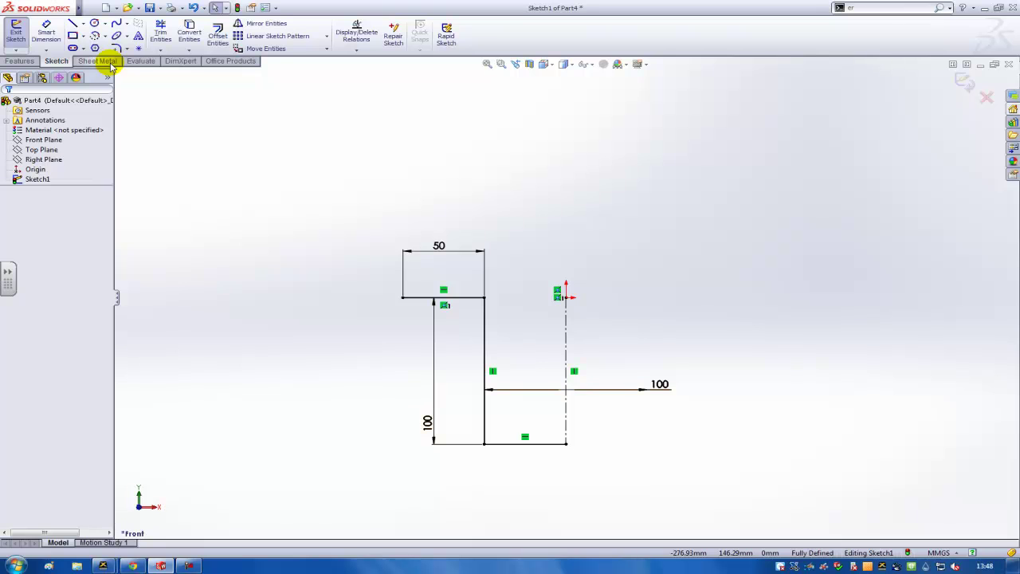
Make a Base Flange from the profile: Blind 100 mm, 3 mm thick, reverse direction off
{"action": "left_click", "coordinate": [98, 62]}
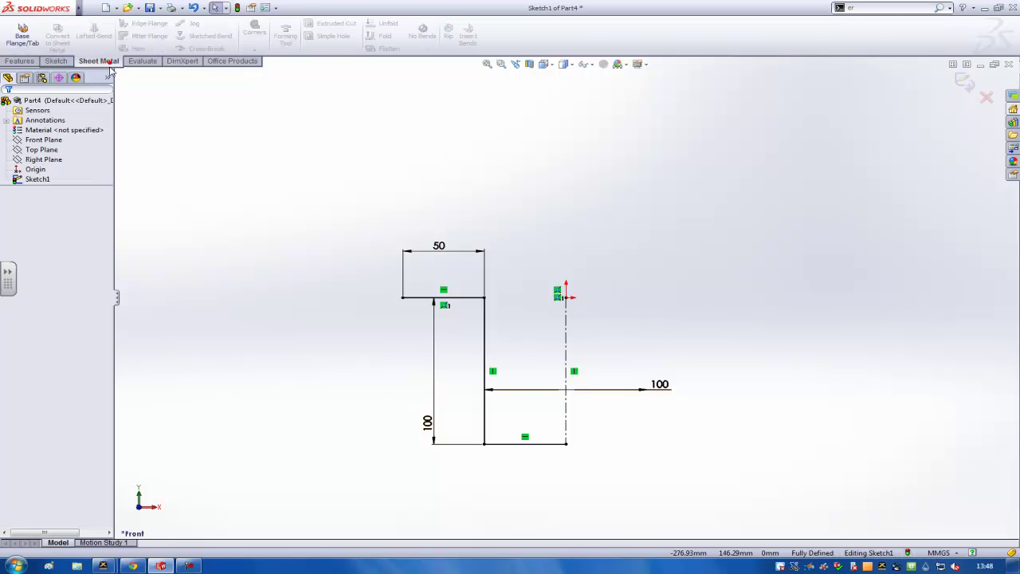
{"action": "left_click", "coordinate": [24, 39]}
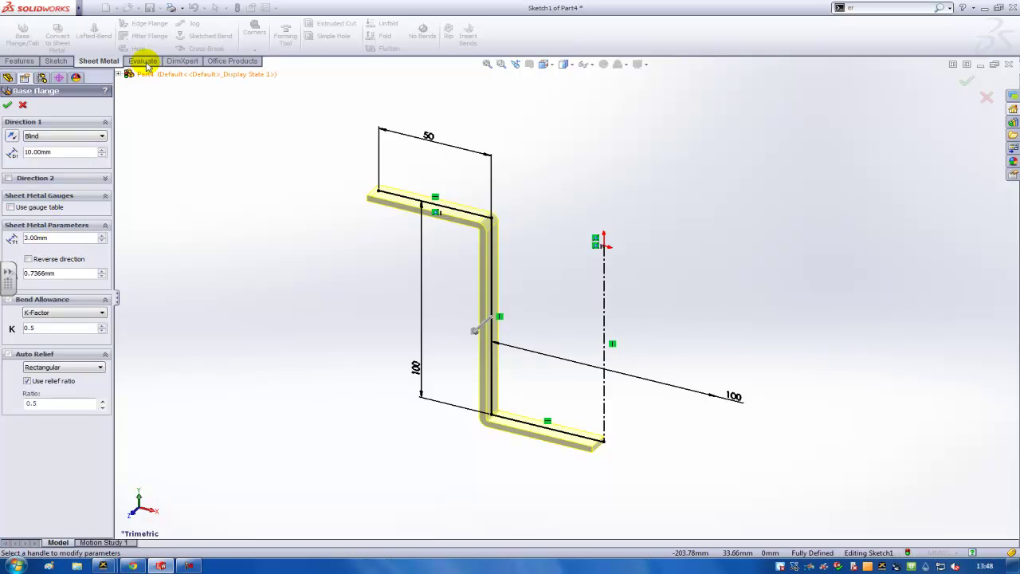
{"action": "right_click", "coordinate": [146, 65]}
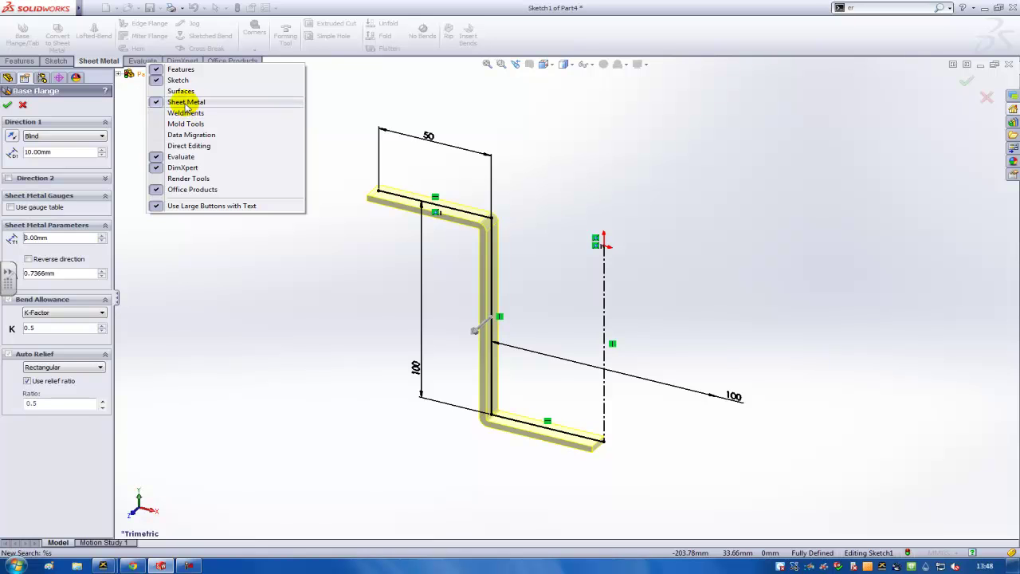
{"action": "left_click", "coordinate": [276, 359]}
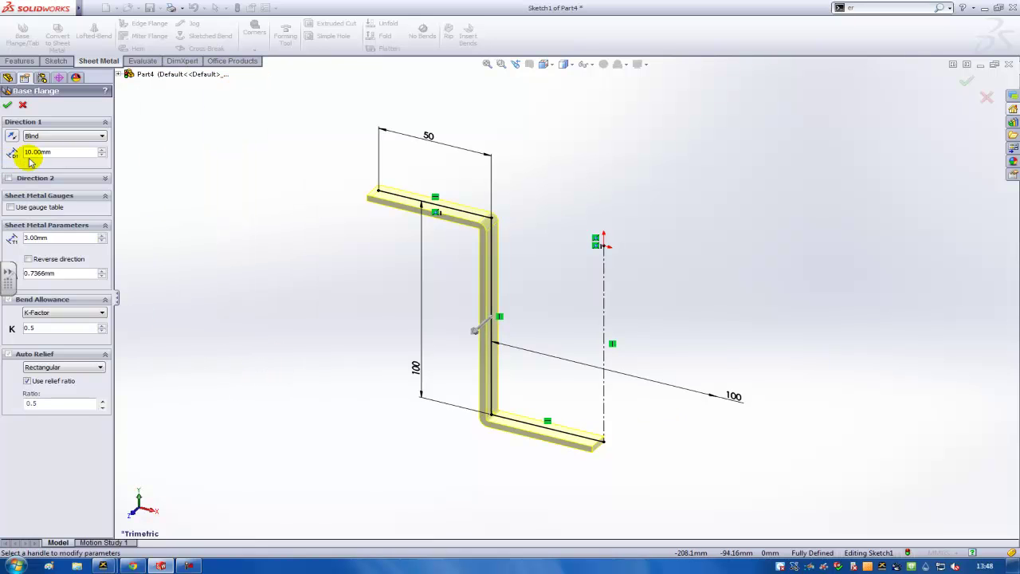
{"action": "left_click", "coordinate": [62, 152]}
{"action": "type", "text": "100"}
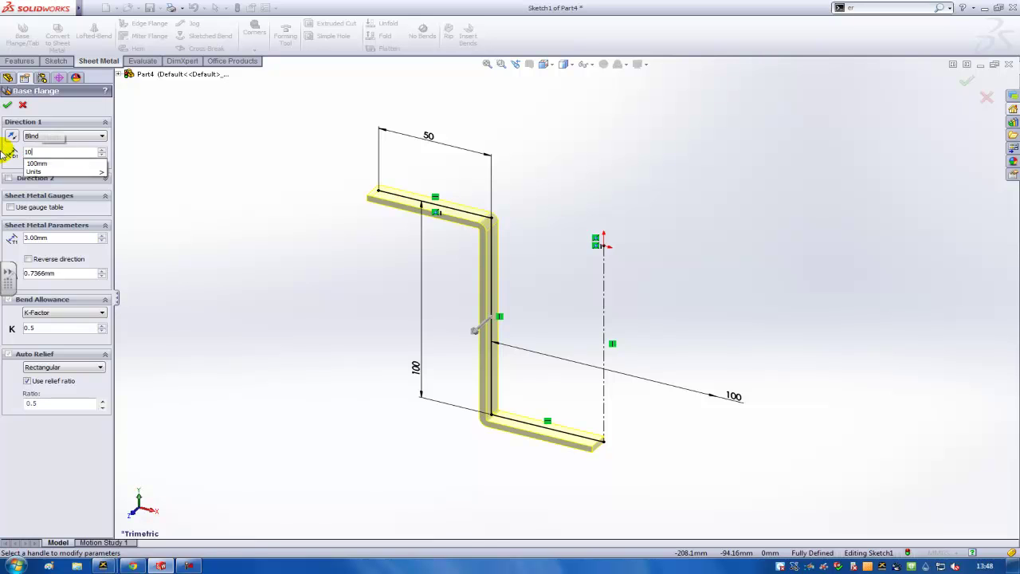
{"action": "key", "text": "Return"}
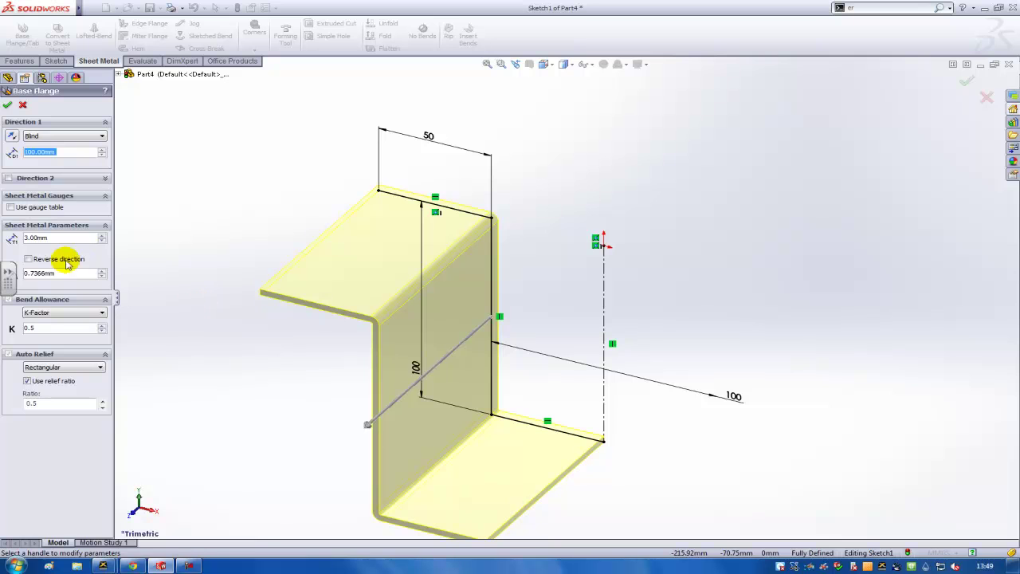
{"action": "left_click", "coordinate": [28, 259]}
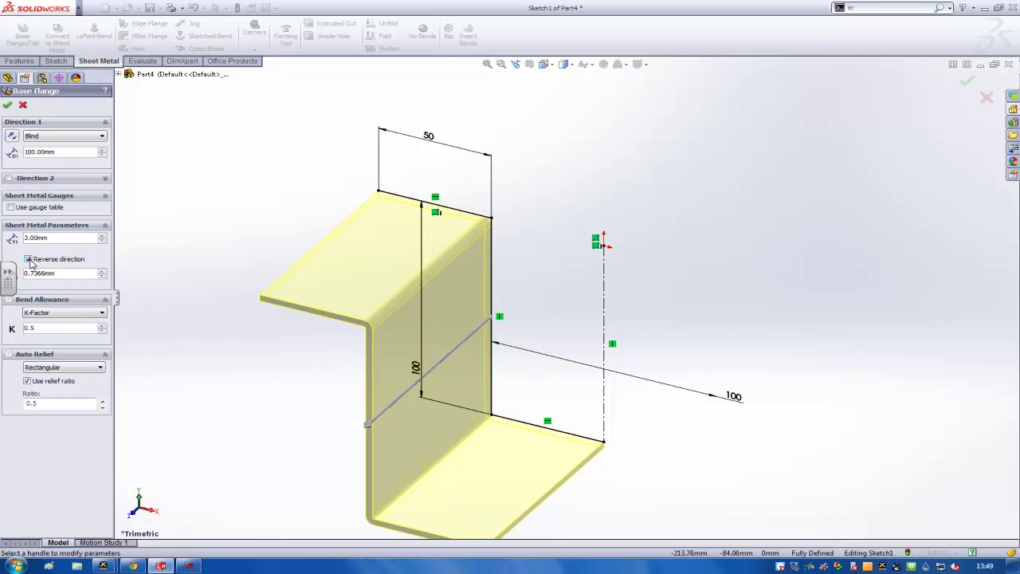
{"action": "left_click", "coordinate": [28, 259]}
{"action": "key", "text": "f"}
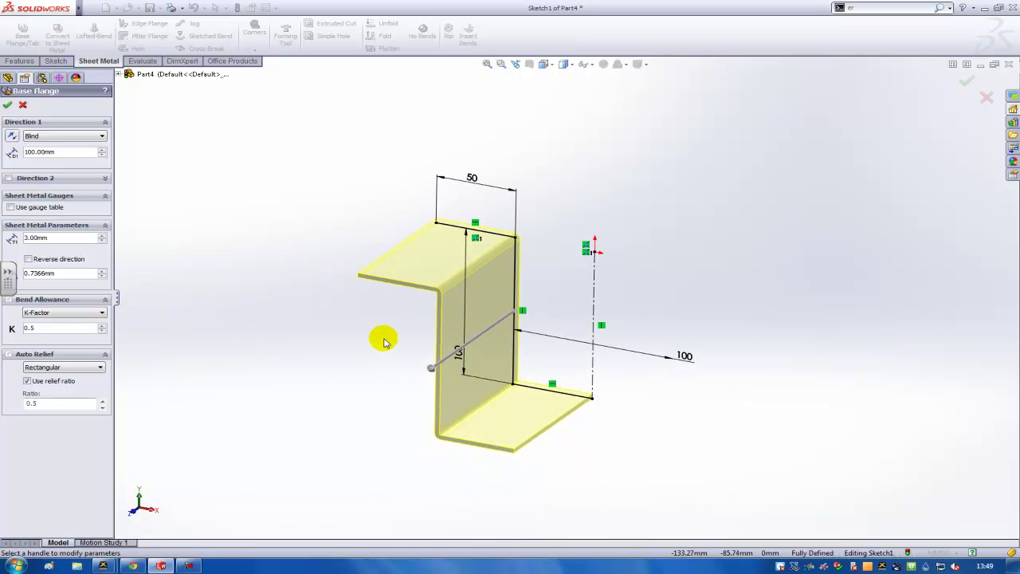
{"action": "scroll", "coordinate": [562, 357], "scroll_direction": "down", "scroll_amount": 2}
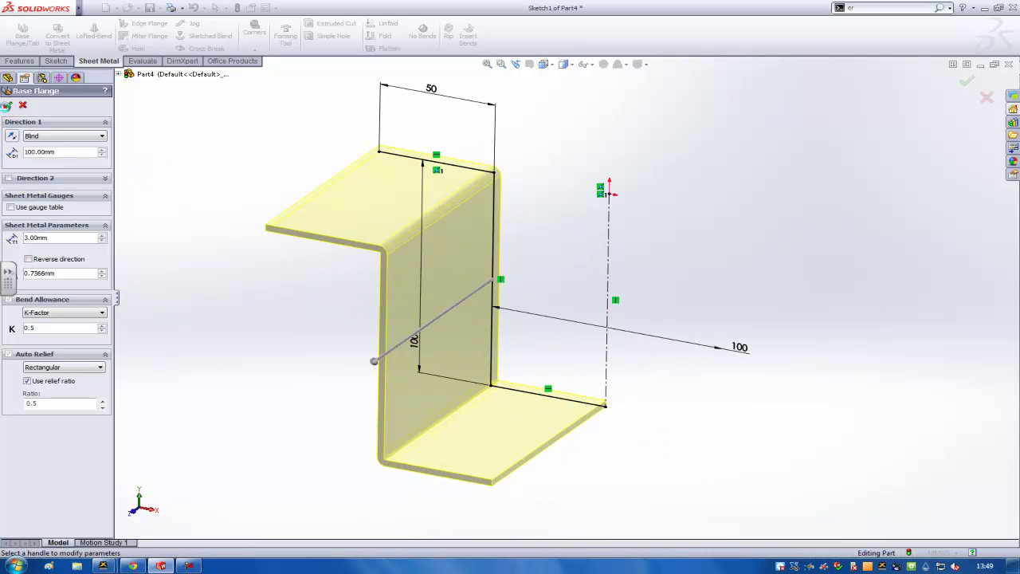
Create the base flange and start a new sketch on the top flange face
{"action": "left_click", "coordinate": [7, 105]}
{"action": "middle_click_drag", "start_coordinate": [388, 205], "coordinate": [364, 247]}
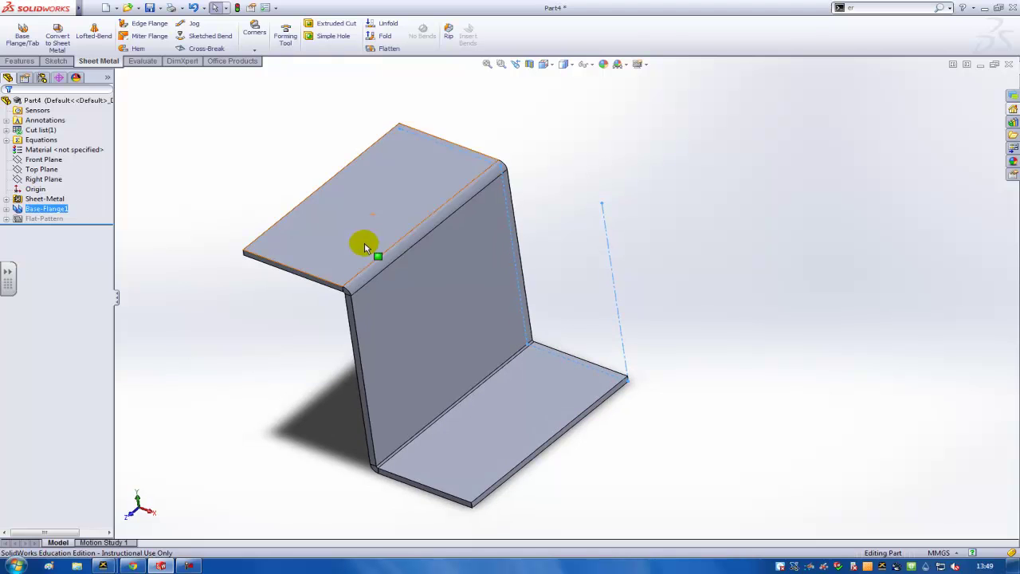
{"action": "left_click", "coordinate": [364, 247]}
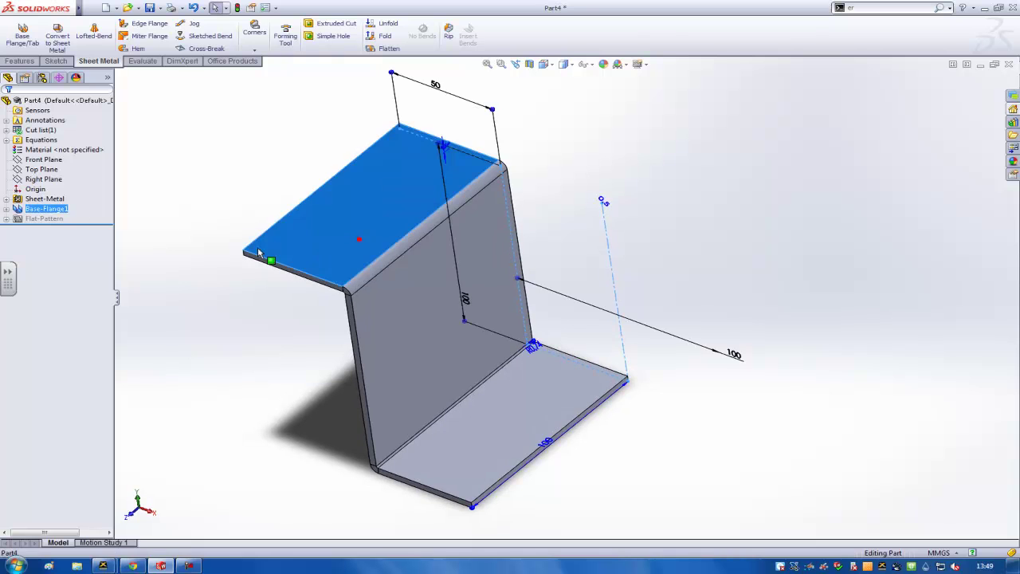
{"action": "left_click", "coordinate": [56, 61]}
{"action": "left_click", "coordinate": [16, 32]}
Draw a construction centerline across the top face with two segments made equal
{"action": "left_click", "coordinate": [83, 26]}
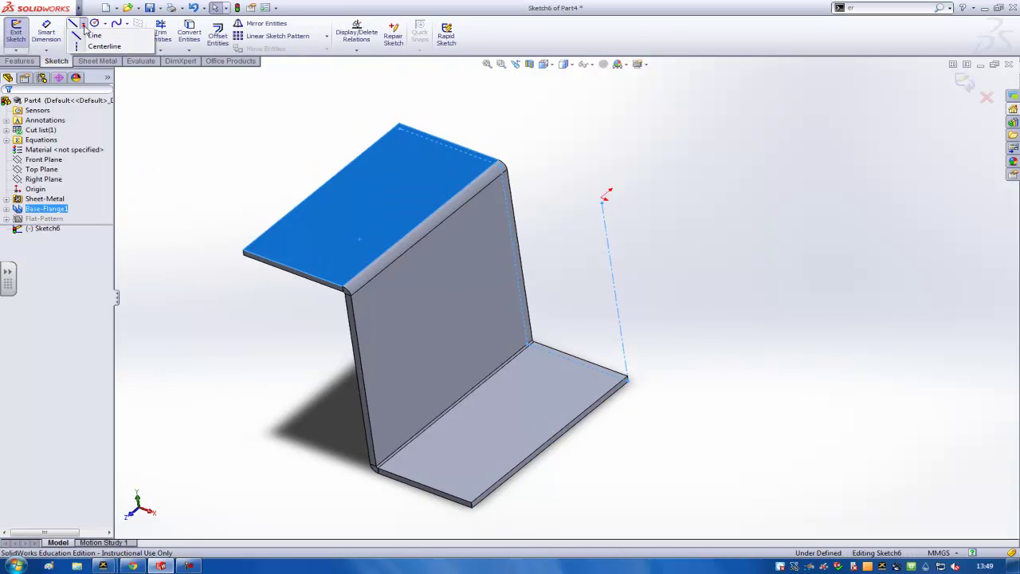
{"action": "left_click", "coordinate": [102, 46]}
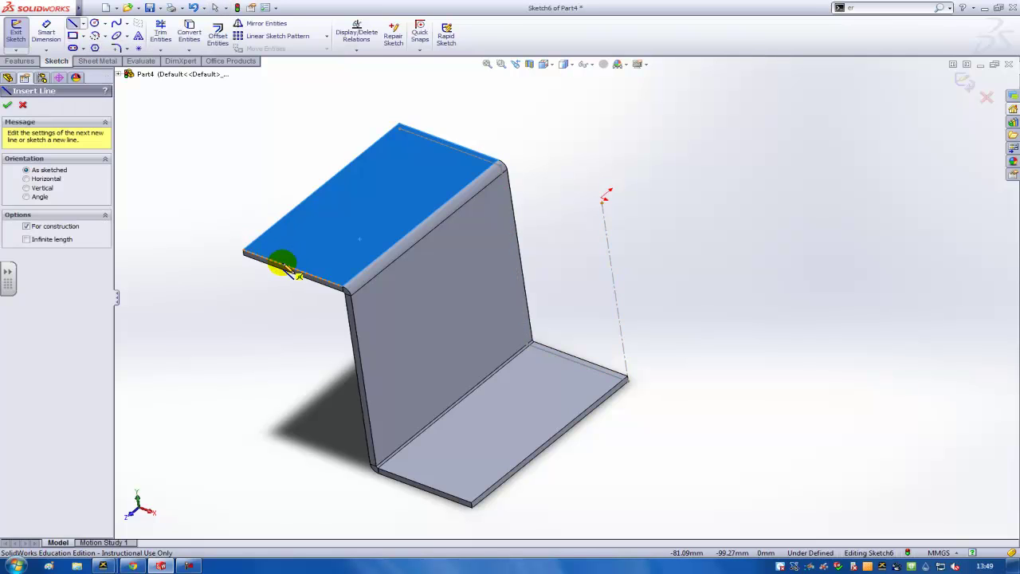
{"action": "left_click", "coordinate": [294, 269]}
{"action": "left_click", "coordinate": [323, 232]}
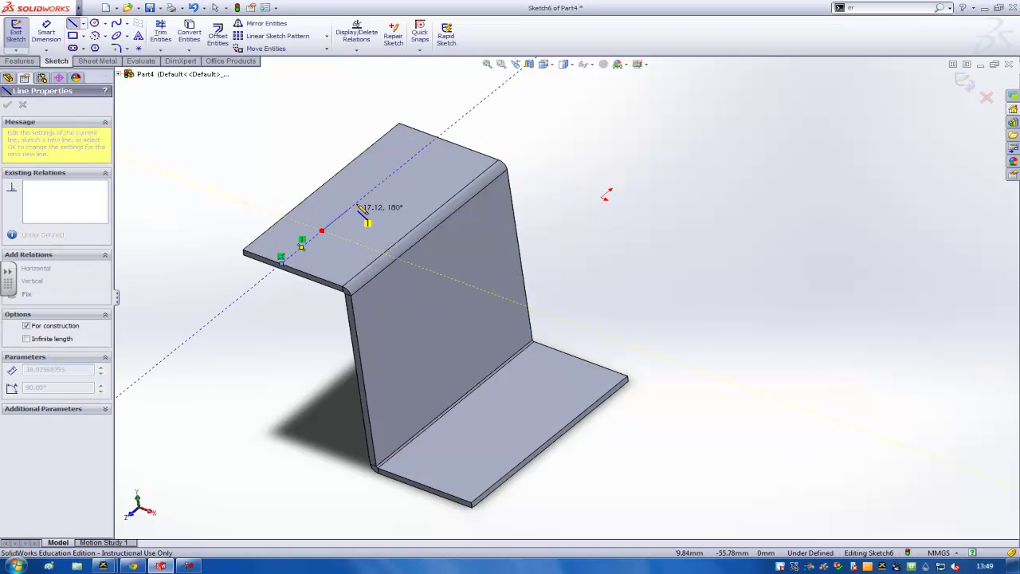
{"action": "left_click", "coordinate": [377, 186]}
{"action": "left_click", "coordinate": [436, 137]}
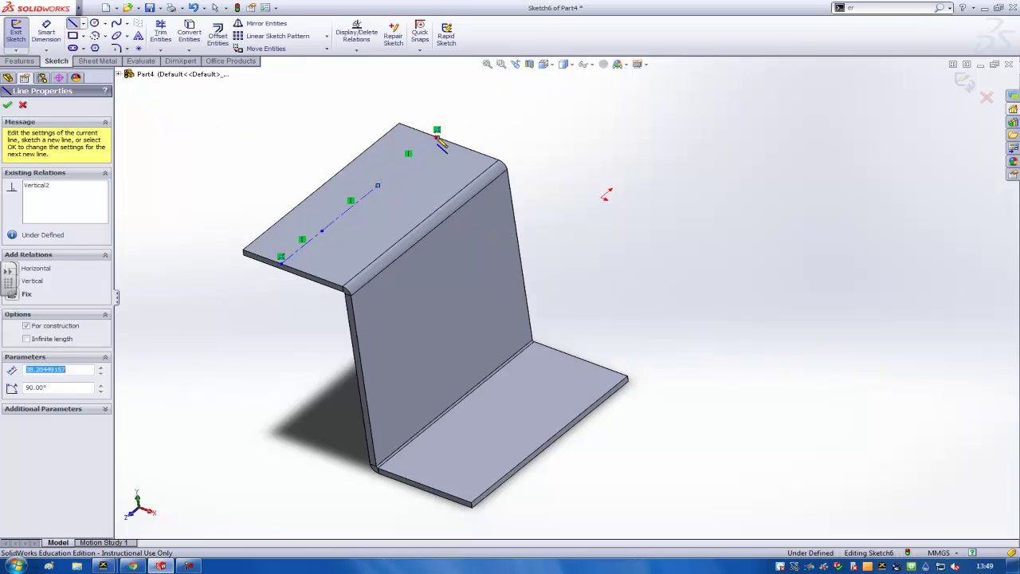
{"action": "left_click", "coordinate": [433, 136]}
{"action": "left_click", "coordinate": [412, 152]}
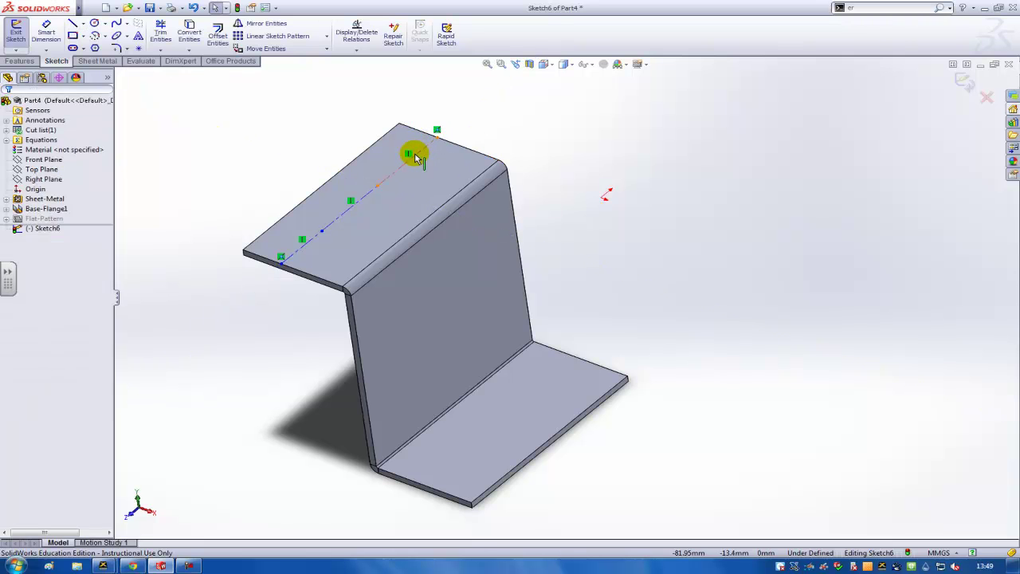
{"action": "left_click", "coordinate": [307, 242], "text": "ctrl"}
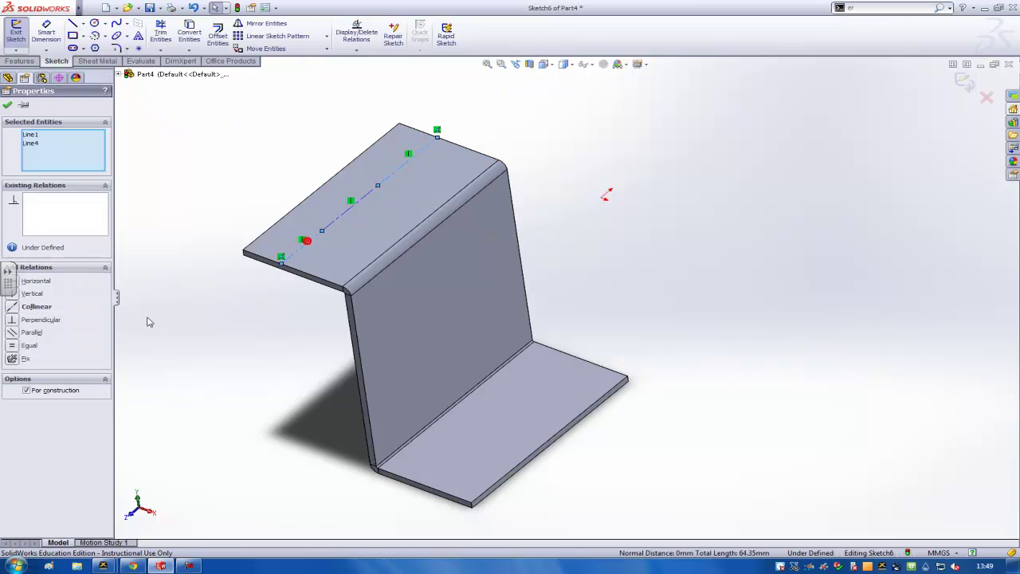
{"action": "left_click", "coordinate": [30, 346]}
{"action": "left_click", "coordinate": [239, 337]}
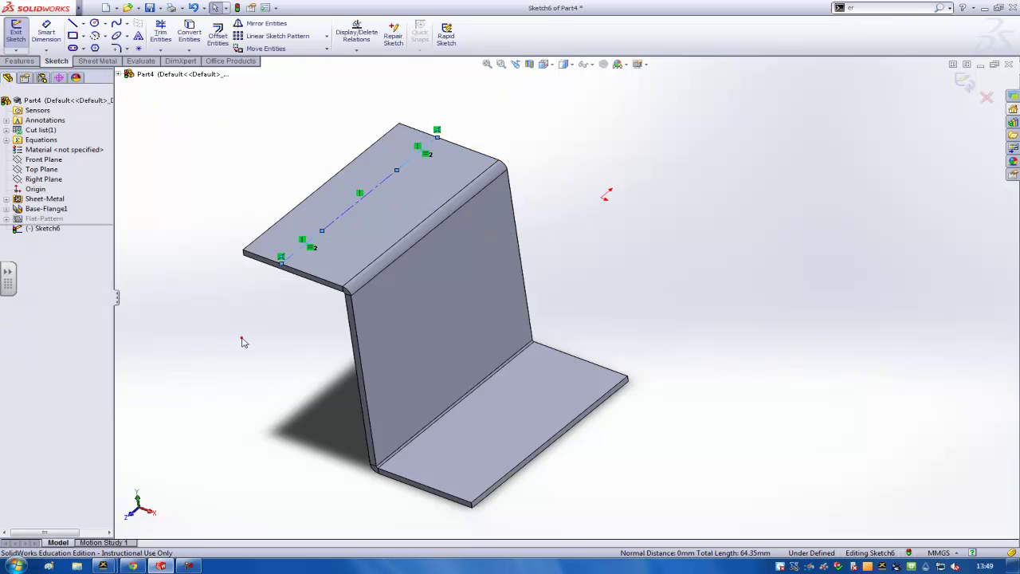
Dimension the centerline points 50 mm apart and 25 mm from the flange edge, then exit the sketch
{"action": "left_click", "coordinate": [344, 218]}
{"action": "left_click", "coordinate": [263, 167]}
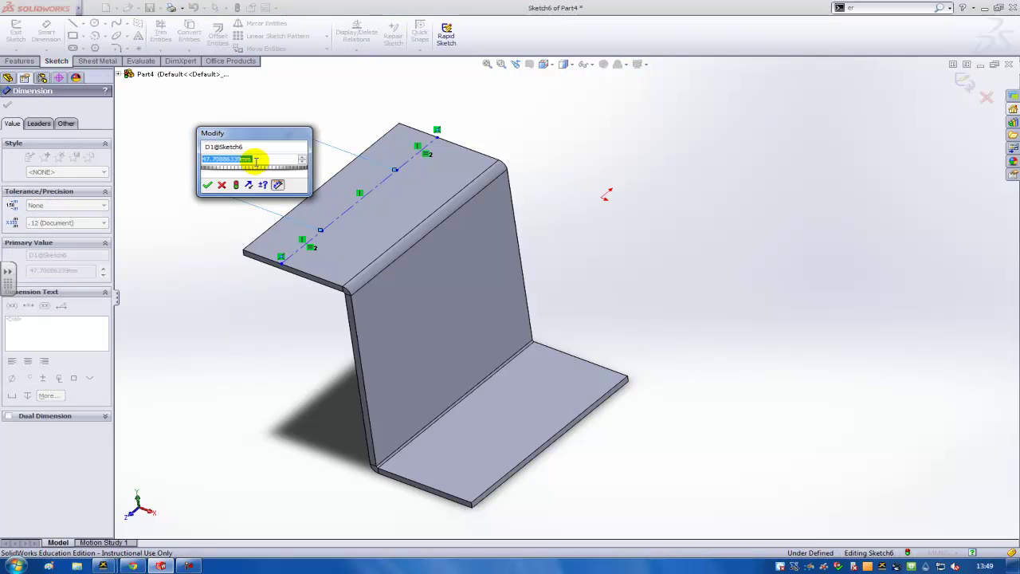
{"action": "type", "text": "50"}
{"action": "key", "text": "Return"}
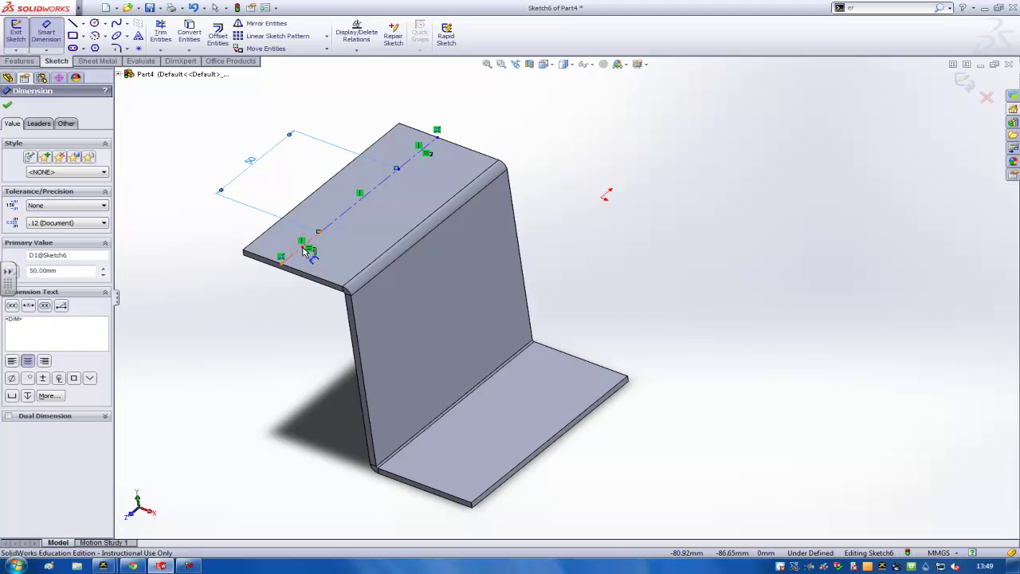
{"action": "left_click", "coordinate": [259, 238]}
{"action": "left_click", "coordinate": [215, 271]}
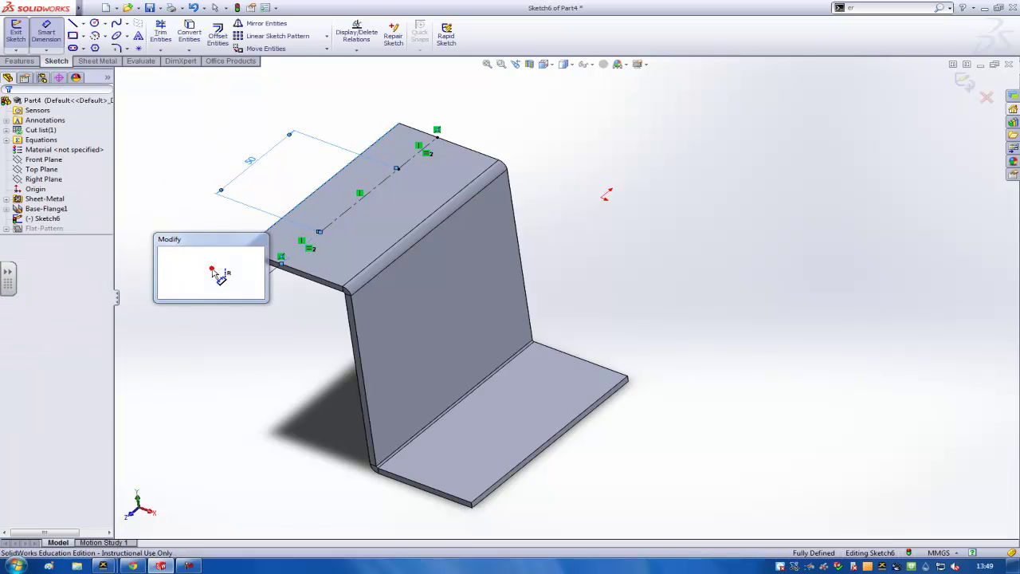
{"action": "type", "text": "25"}
{"action": "key", "text": "Return"}
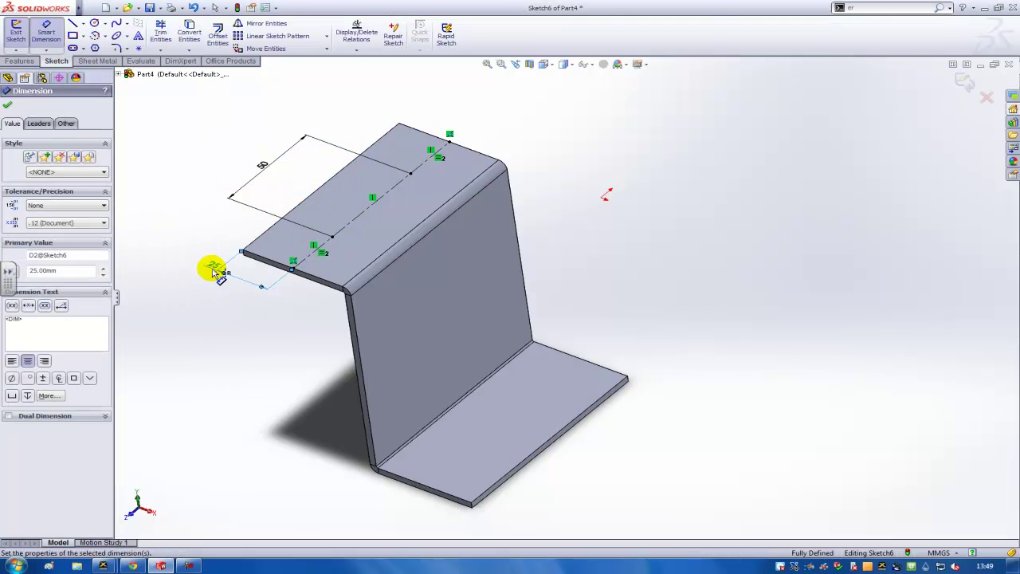
{"action": "left_click", "coordinate": [962, 83]}
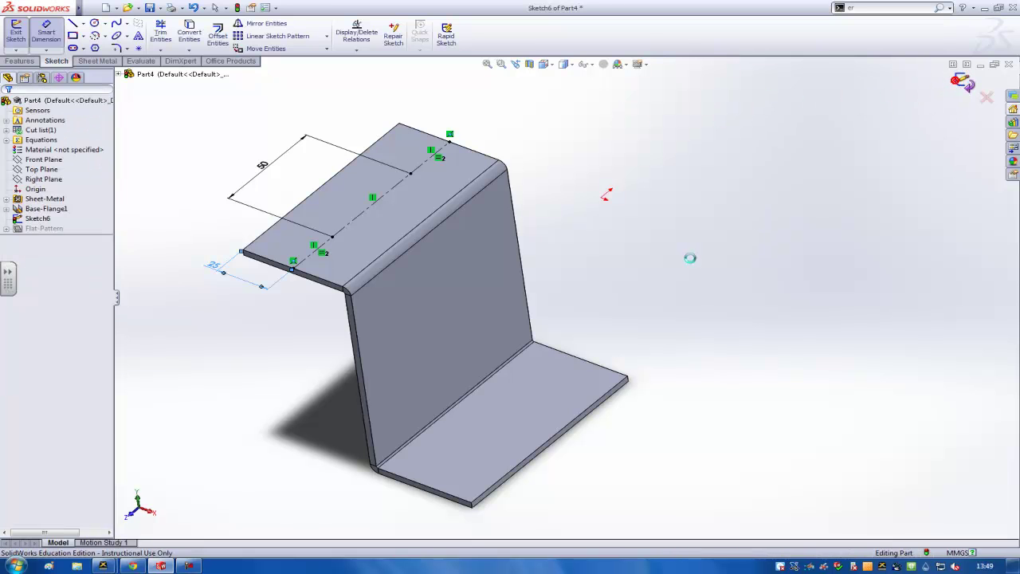
{"action": "left_click", "coordinate": [412, 176]}
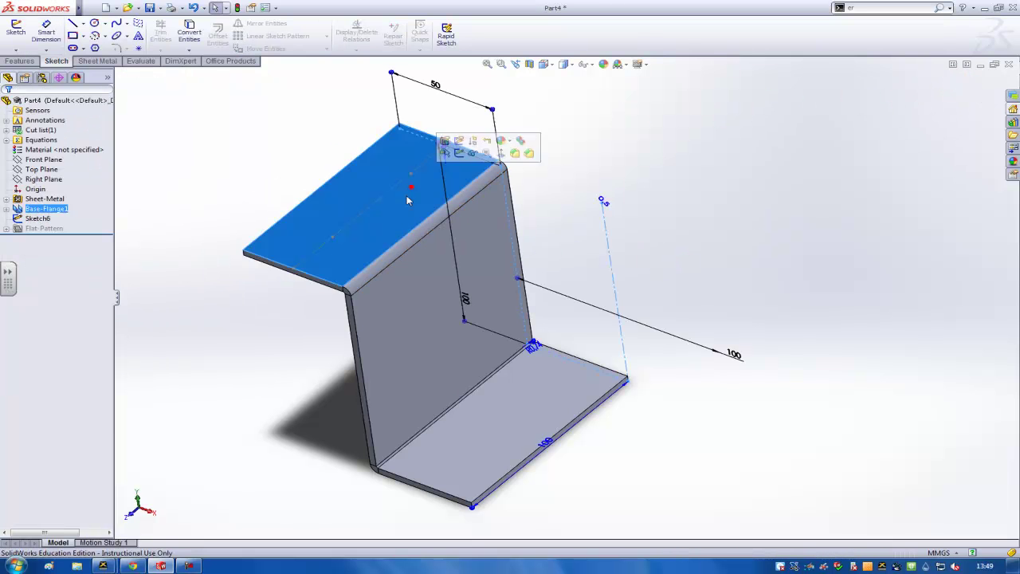
Use Hole Wizard to place Ø8.0 mm dowel holes at the two sketch points
{"action": "left_click", "coordinate": [8, 62]}
{"action": "left_click", "coordinate": [202, 37]}
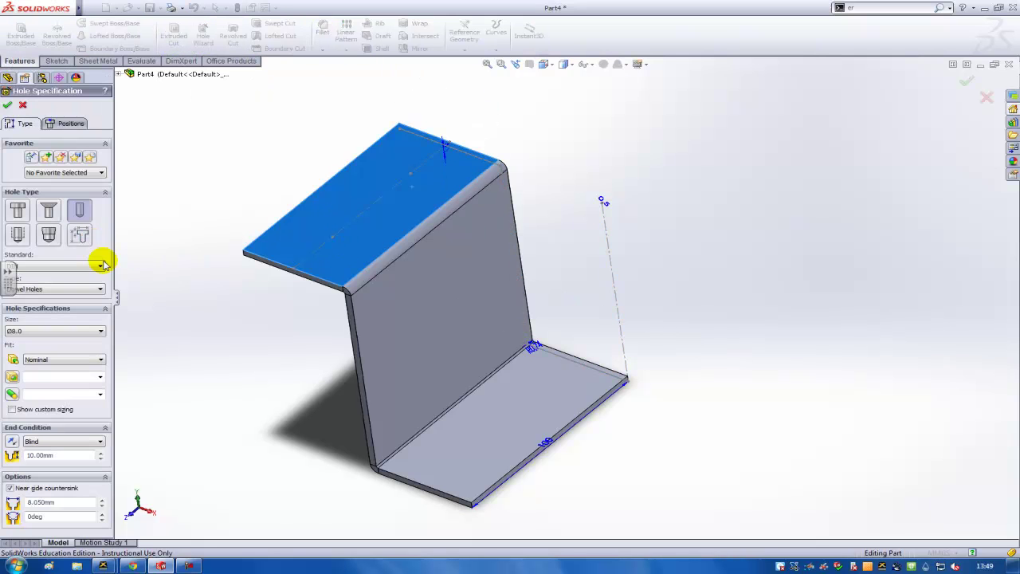
{"action": "left_click", "coordinate": [50, 123]}
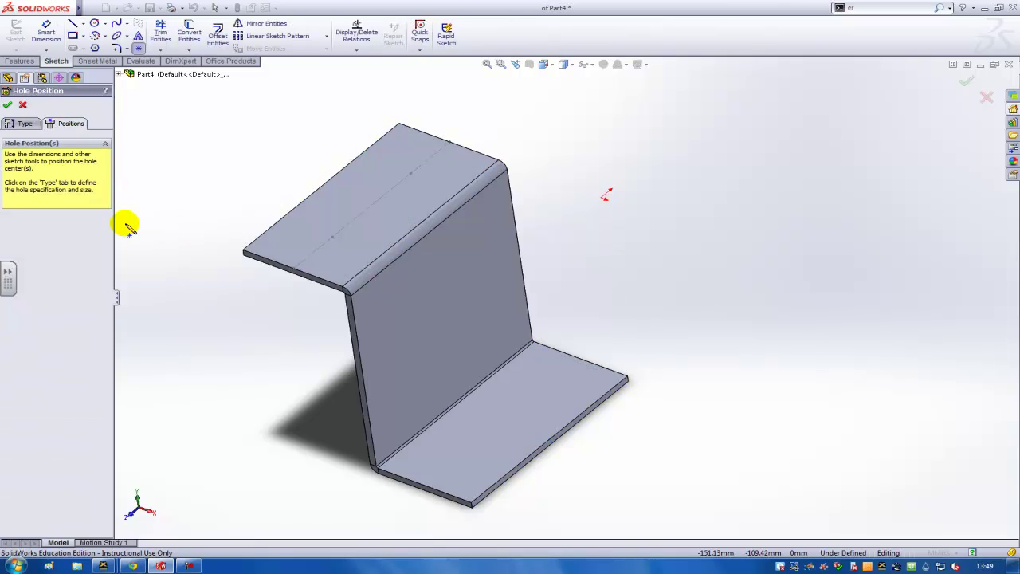
{"action": "left_click", "coordinate": [333, 237]}
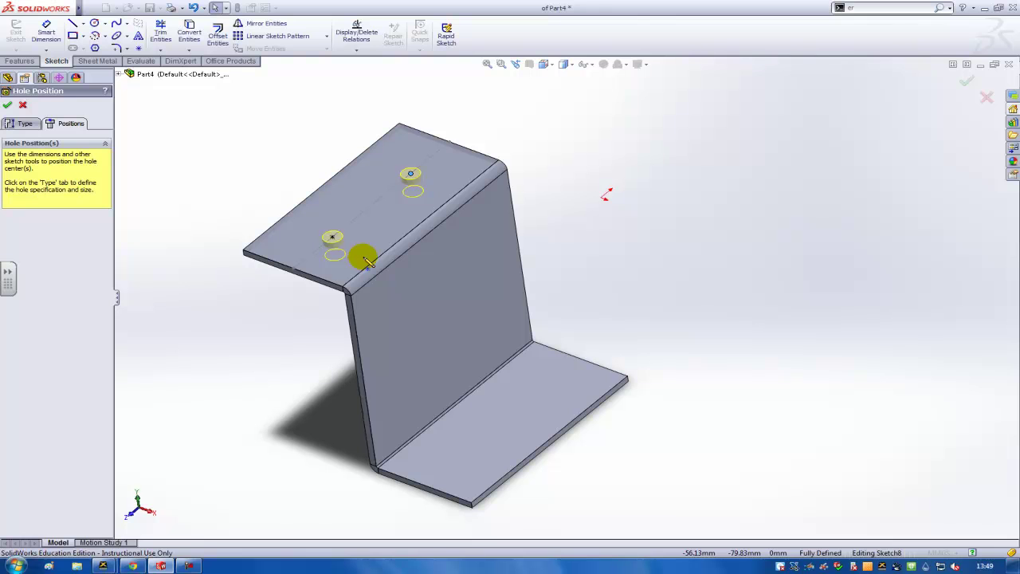
{"action": "left_click", "coordinate": [965, 81]}
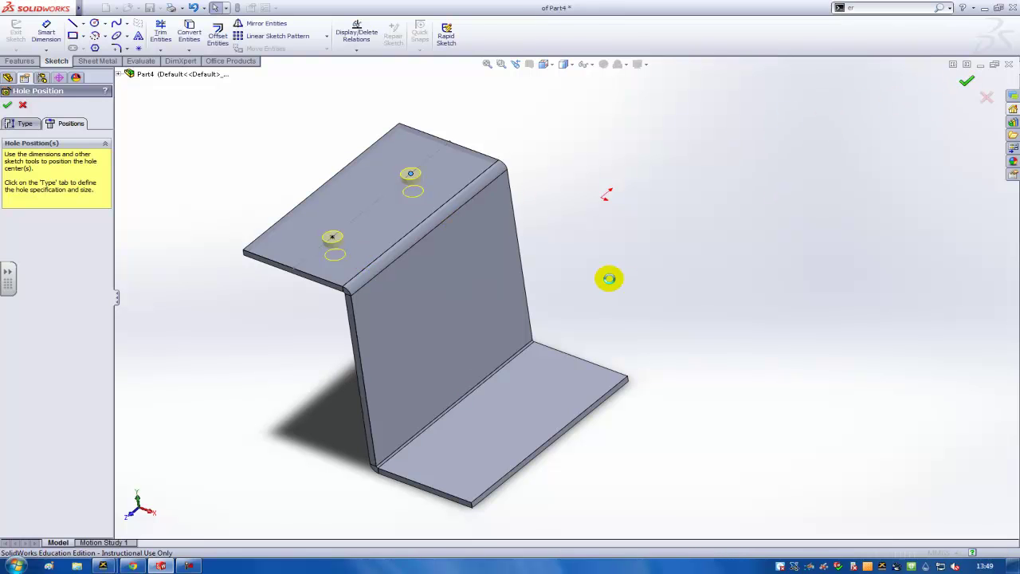
{"action": "middle_click_drag", "start_coordinate": [608, 278], "coordinate": [592, 262]}
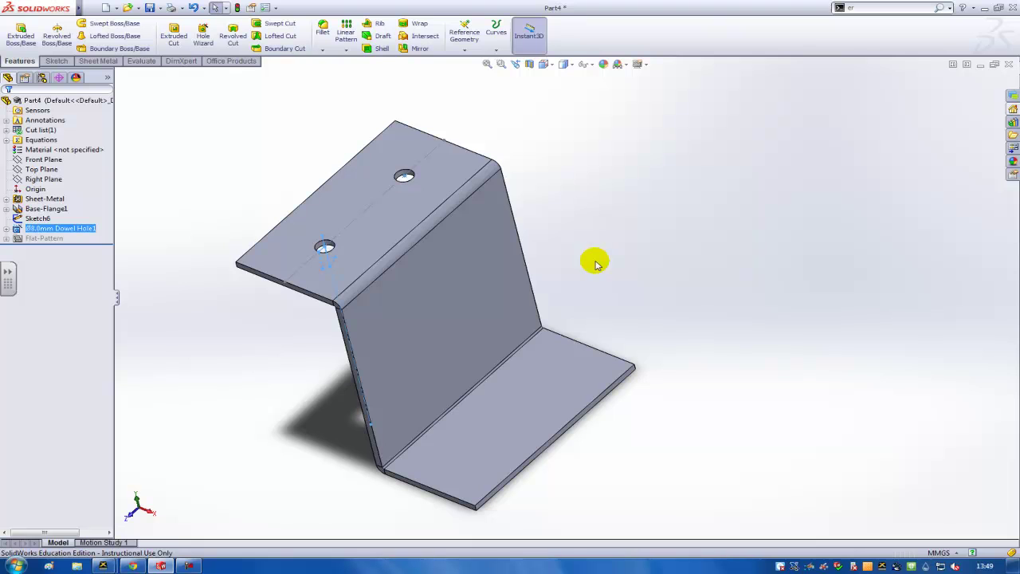
Assign Plain Carbon Steel as the part material
{"action": "right_click", "coordinate": [86, 155]}
{"action": "left_click", "coordinate": [175, 196]}
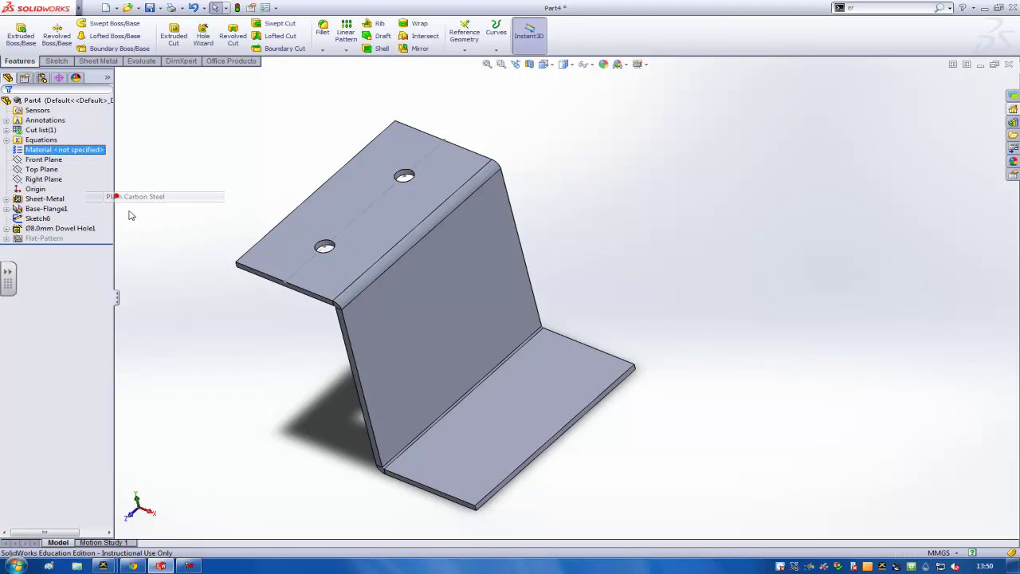
{"action": "middle_click_drag", "start_coordinate": [330, 303], "coordinate": [335, 293]}
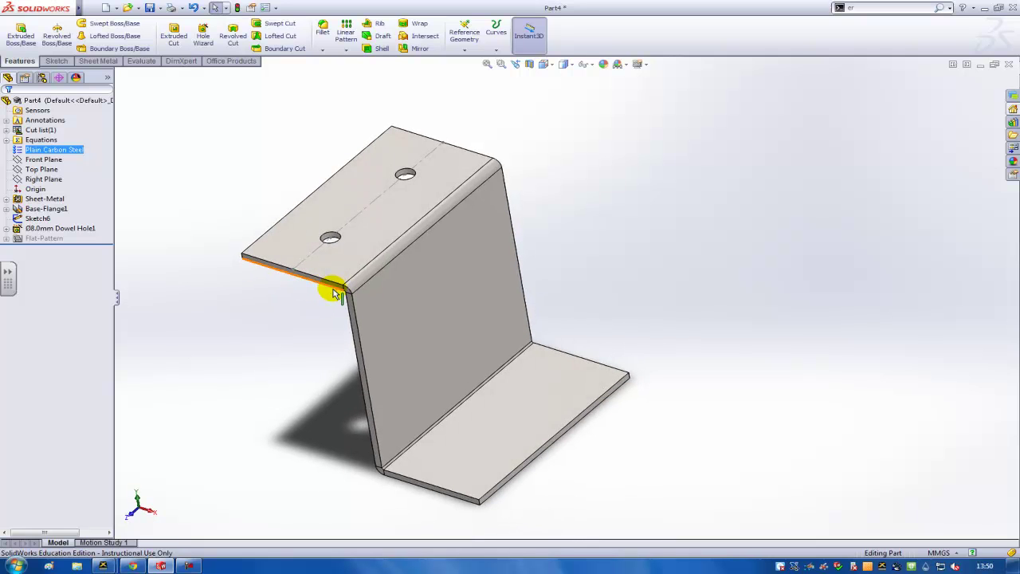
Mirror the sheet-metal body about the bottom flange's end face to form the hat shape
{"action": "left_click", "coordinate": [419, 48]}
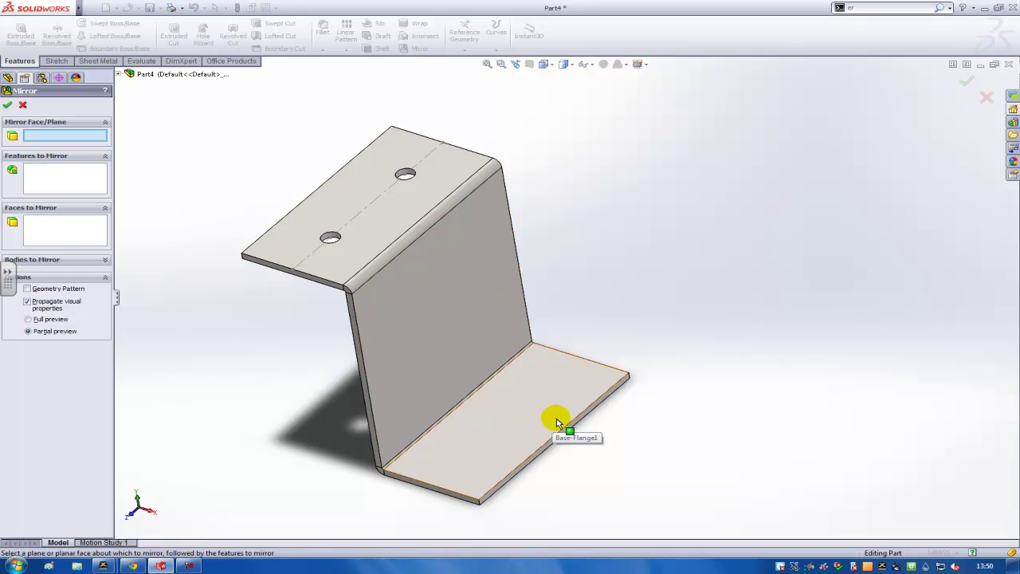
{"action": "left_click", "coordinate": [534, 467]}
{"action": "left_click", "coordinate": [83, 246]}
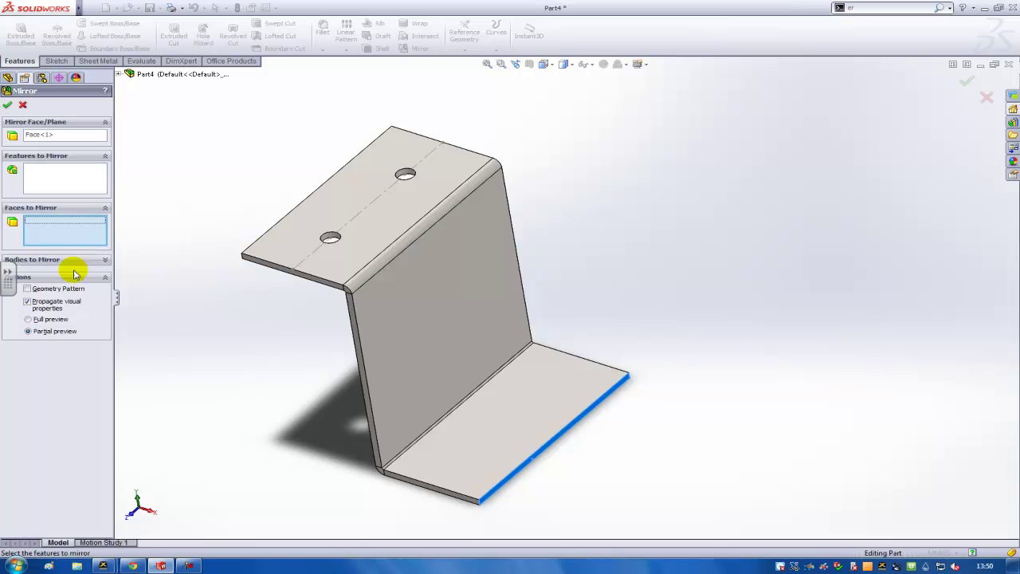
{"action": "left_click", "coordinate": [80, 263]}
{"action": "left_click", "coordinate": [425, 351]}
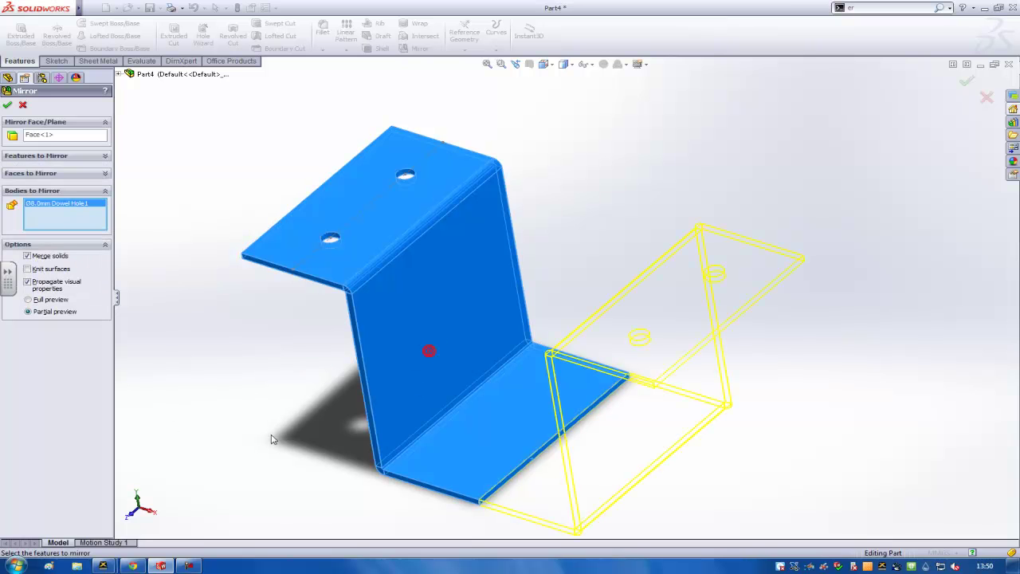
{"action": "left_click", "coordinate": [8, 104]}
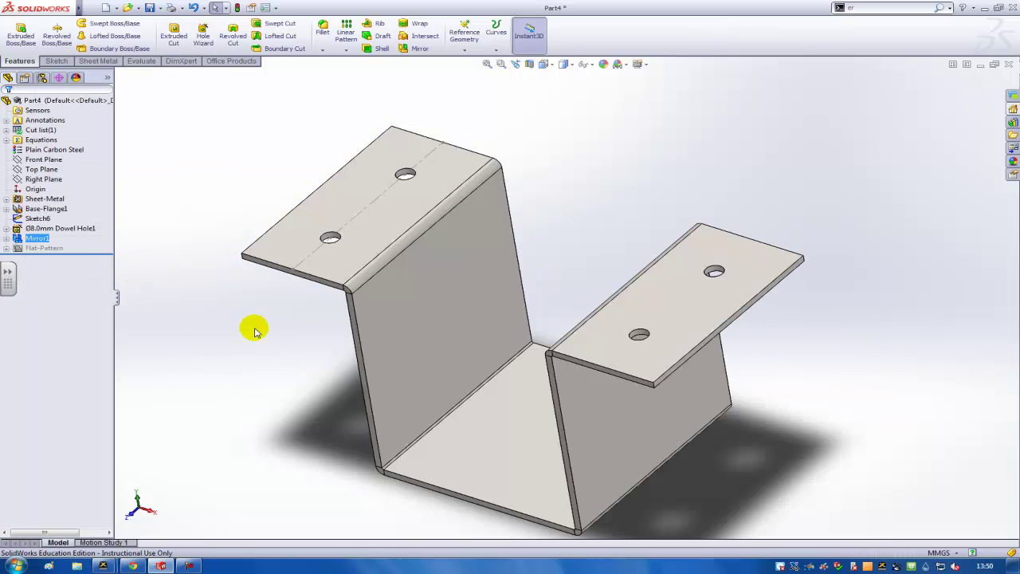
{"action": "middle_click_drag", "start_coordinate": [303, 364], "coordinate": [337, 350]}
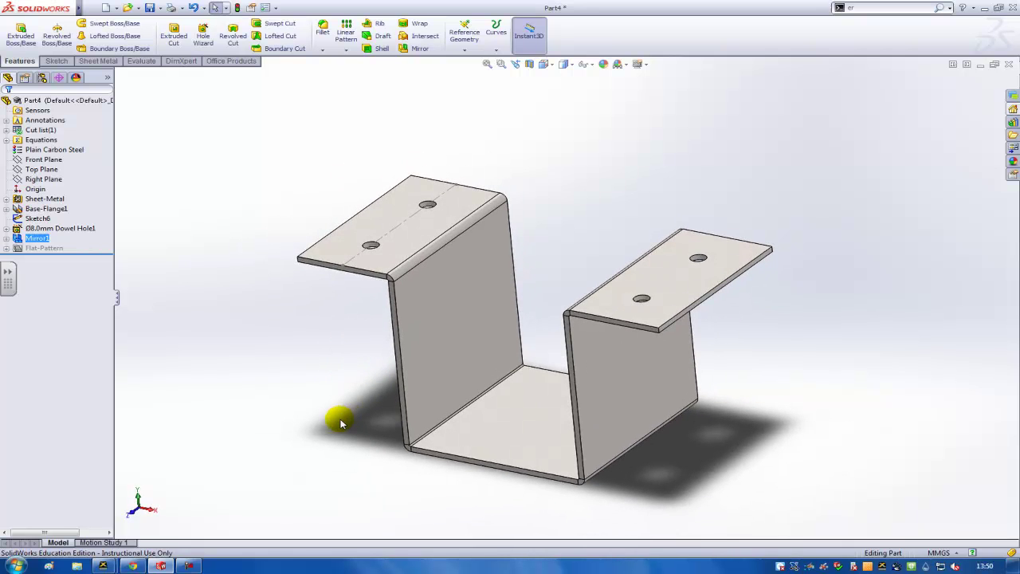
Add a 90° edge flange on the left wall's vertical edge, running up to the far wall's corner
{"action": "middle_click_drag", "start_coordinate": [326, 422], "coordinate": [330, 408]}
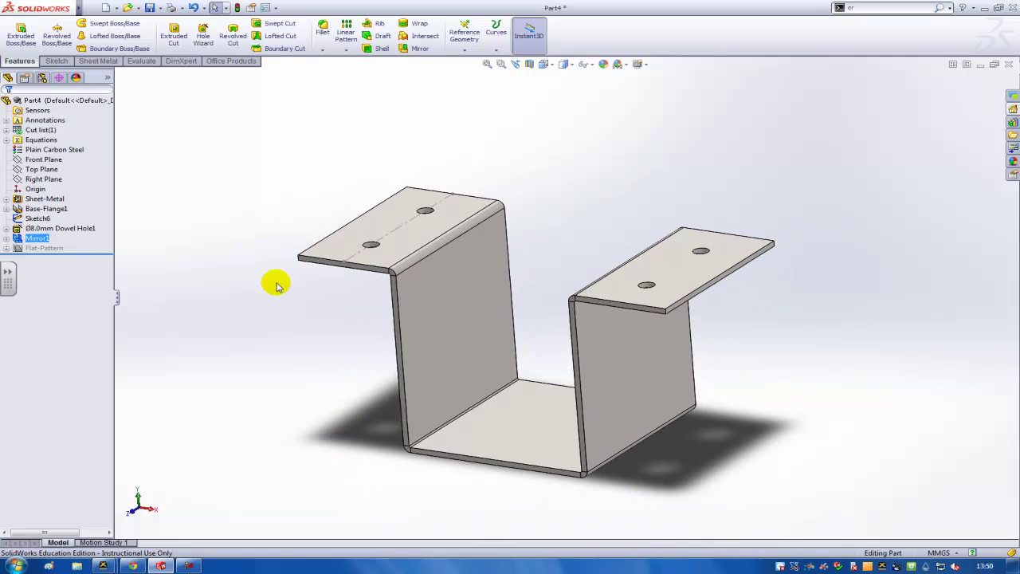
{"action": "left_click", "coordinate": [98, 62]}
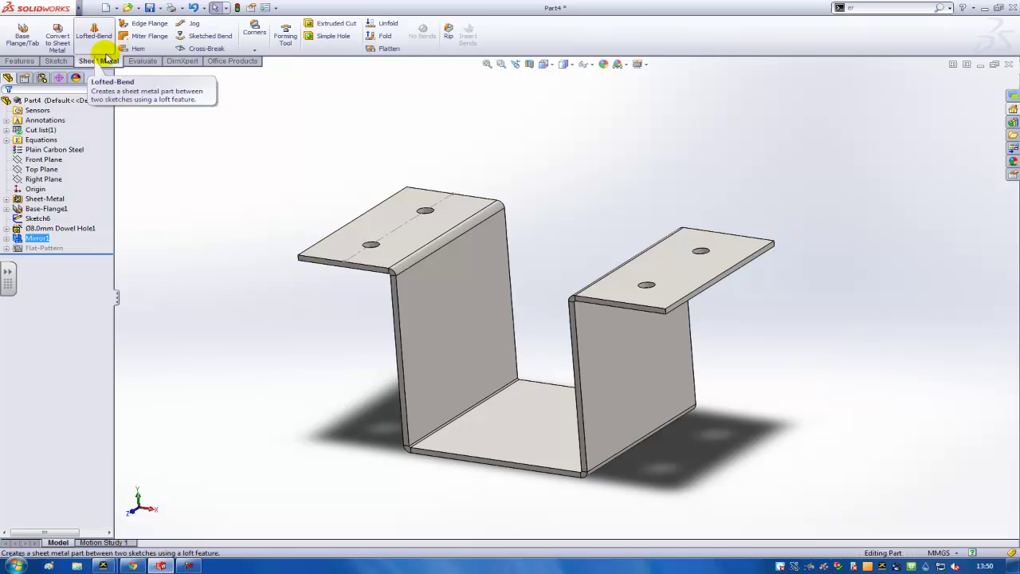
{"action": "left_click", "coordinate": [129, 24]}
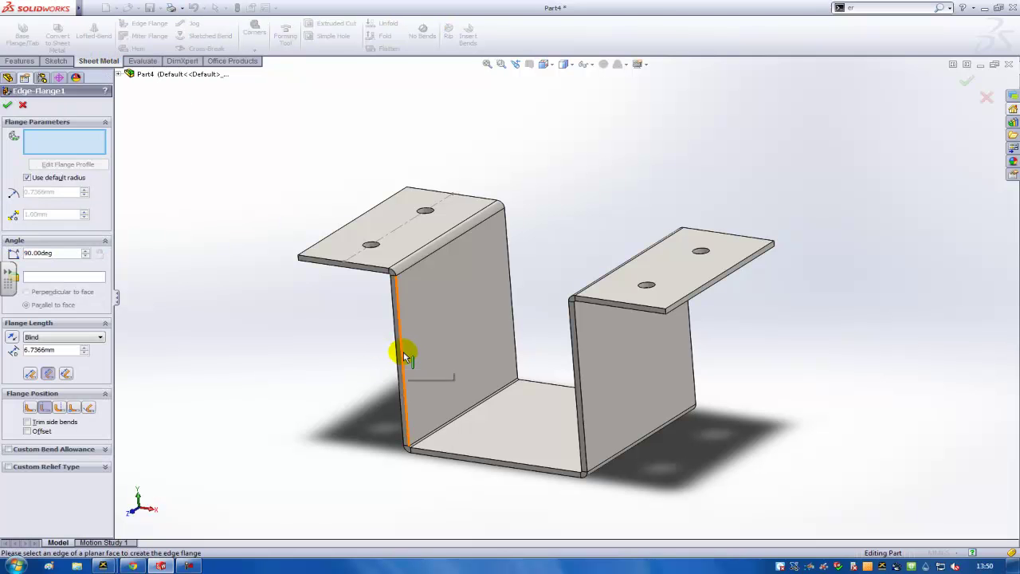
{"action": "left_click", "coordinate": [405, 358]}
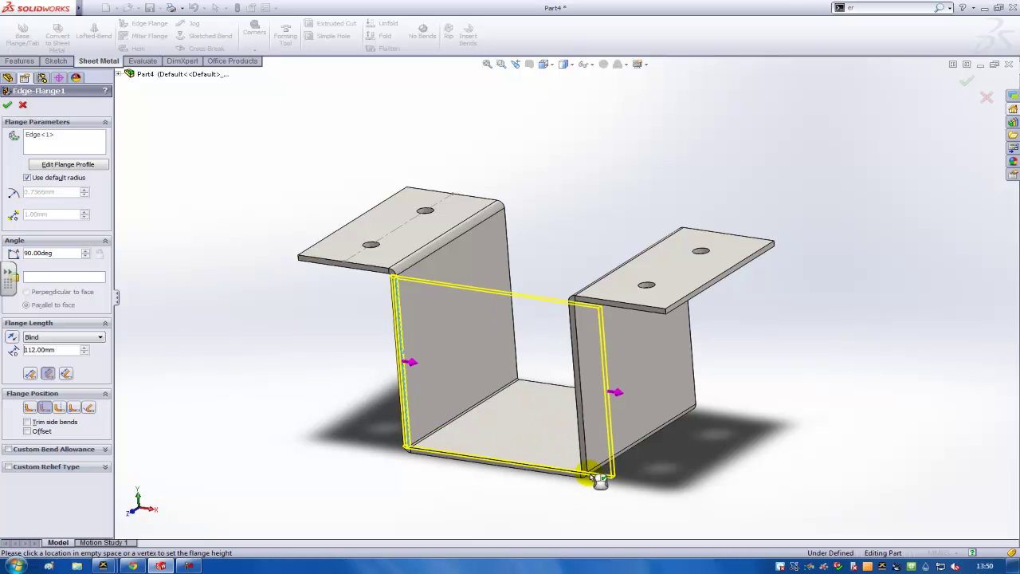
{"action": "left_click", "coordinate": [574, 302]}
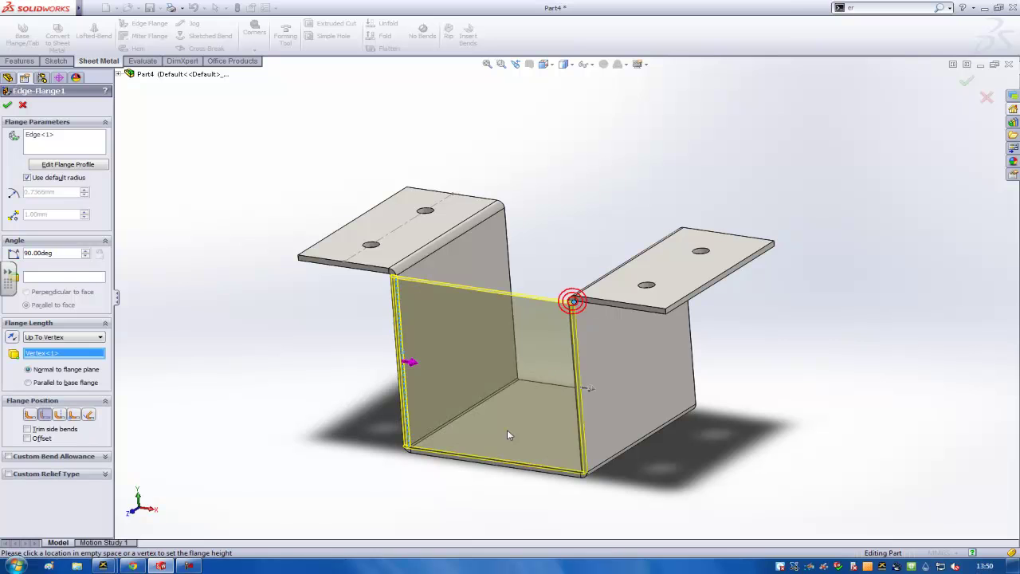
{"action": "middle_click_drag", "start_coordinate": [349, 444], "coordinate": [298, 444]}
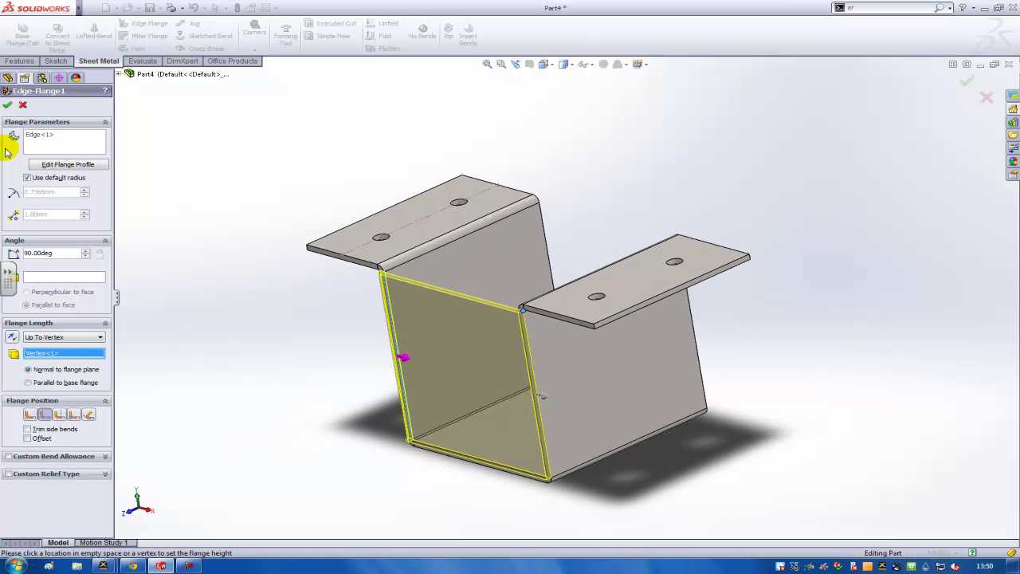
{"action": "left_click", "coordinate": [85, 256]}
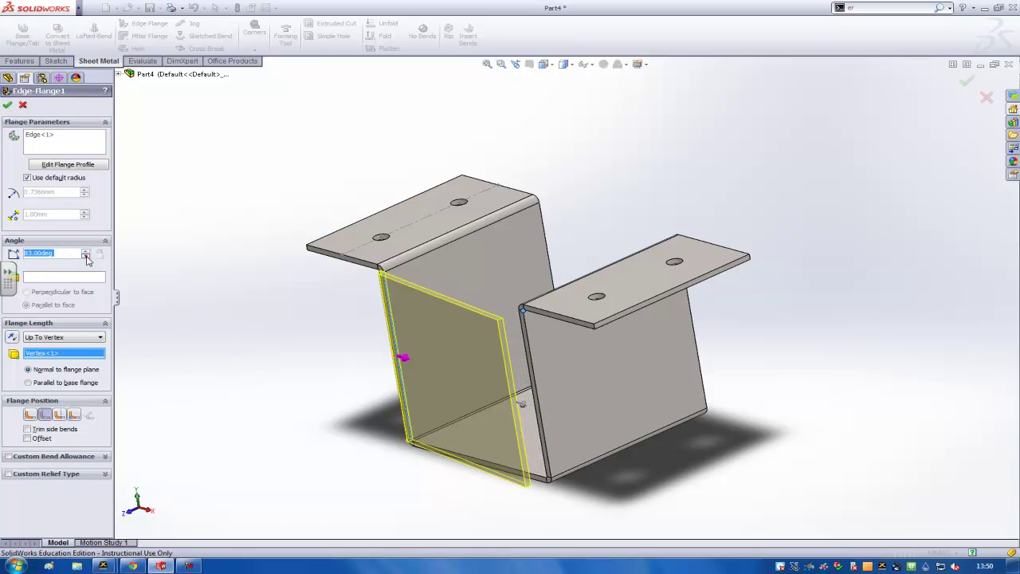
{"action": "left_click", "coordinate": [85, 248]}
{"action": "left_click", "coordinate": [87, 253]}
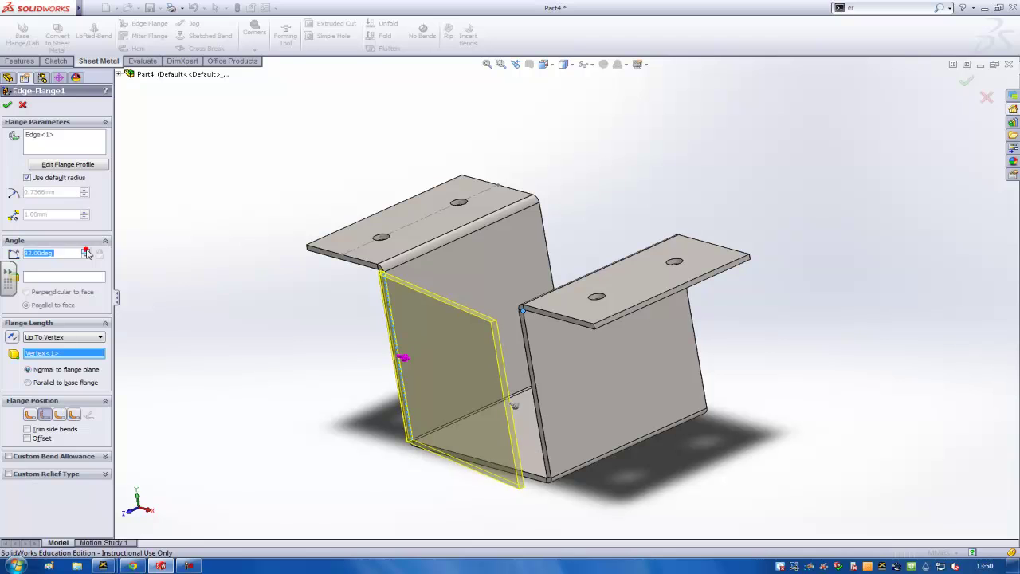
{"action": "left_click", "coordinate": [86, 251]}
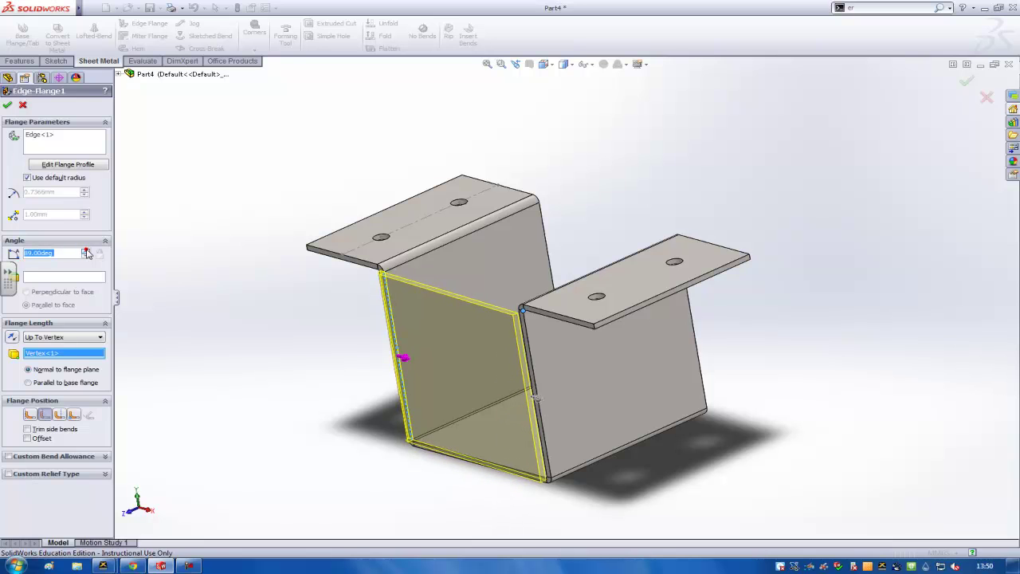
{"action": "left_click", "coordinate": [85, 251]}
{"action": "left_click", "coordinate": [85, 251]}
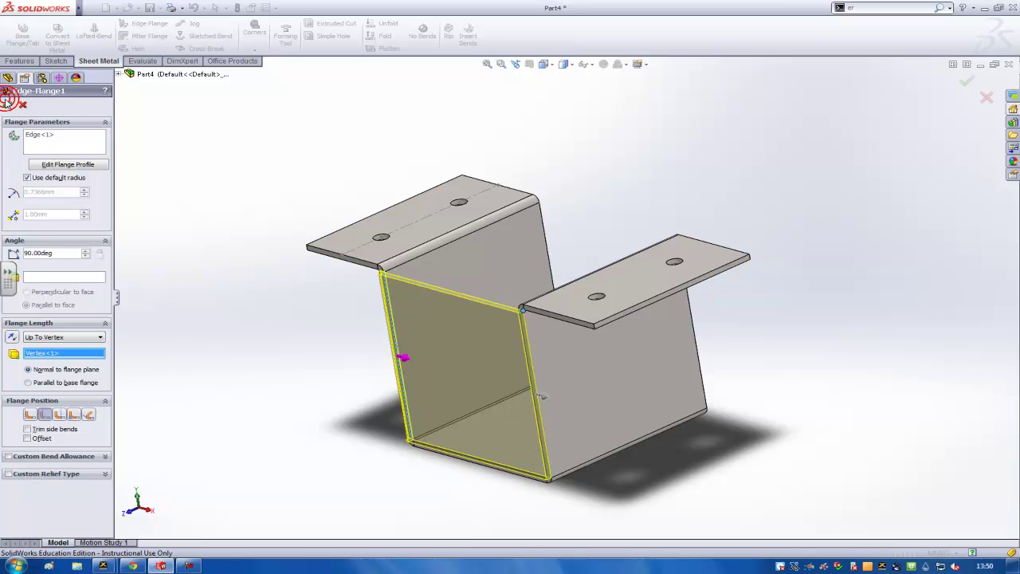
{"action": "key", "text": "Return"}
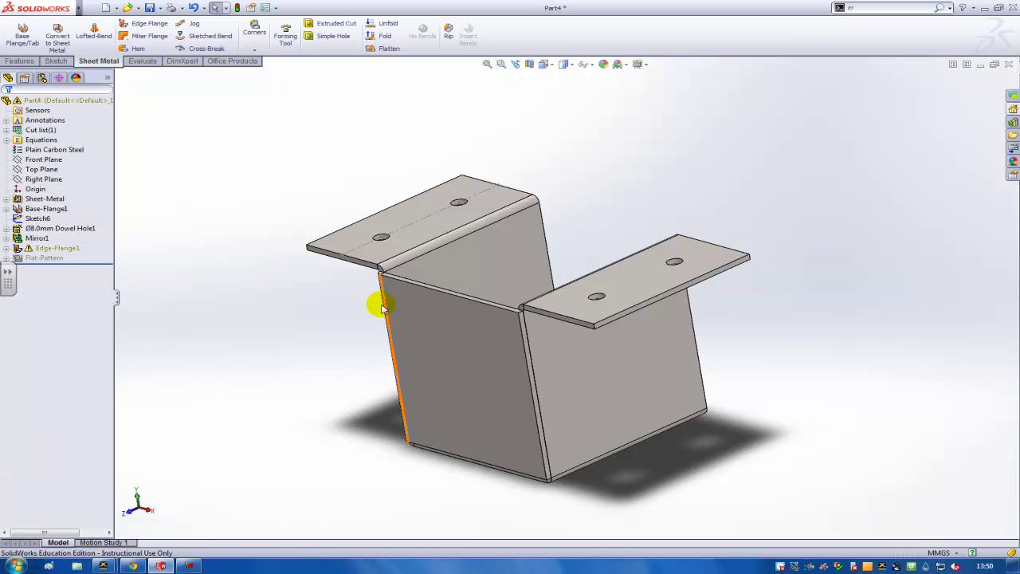
Change Edge-Flange1's flange position to Bend Outside
{"action": "middle_click_drag", "start_coordinate": [375, 295], "coordinate": [367, 330]}
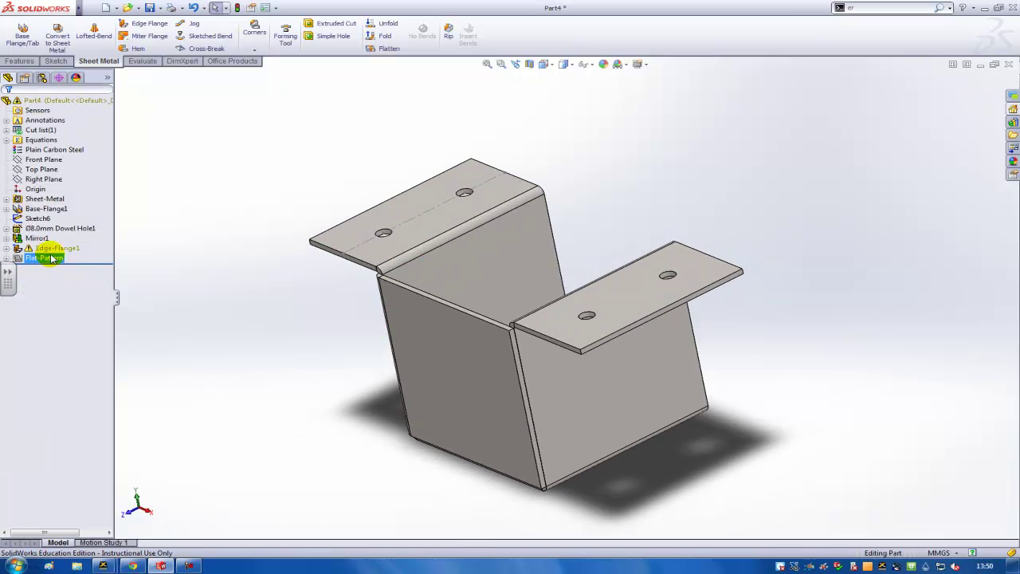
{"action": "scroll", "coordinate": [426, 269], "scroll_direction": "down", "scroll_amount": 6}
{"action": "scroll", "coordinate": [426, 269], "scroll_direction": "down", "scroll_amount": 5}
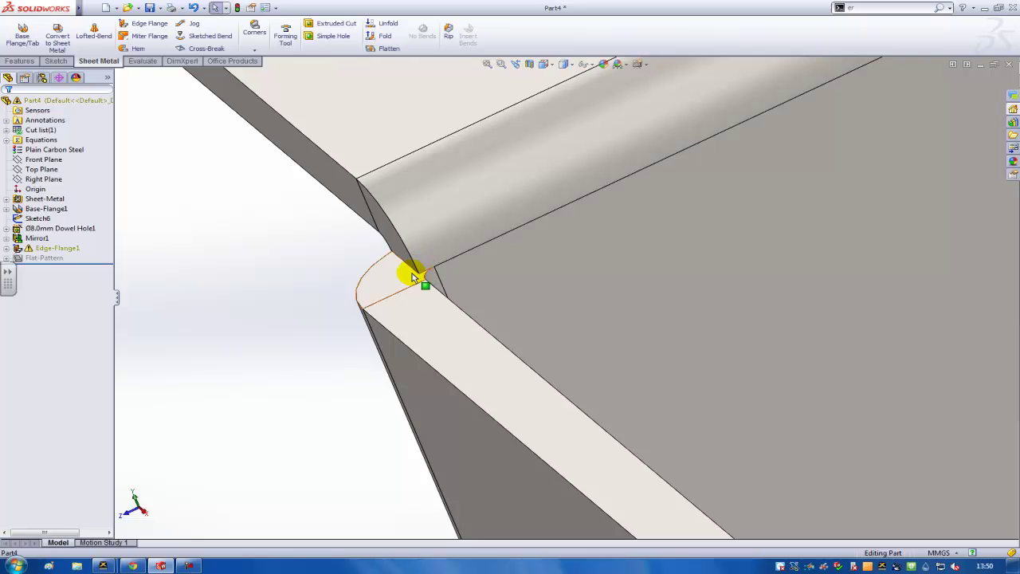
{"action": "right_click", "coordinate": [64, 249]}
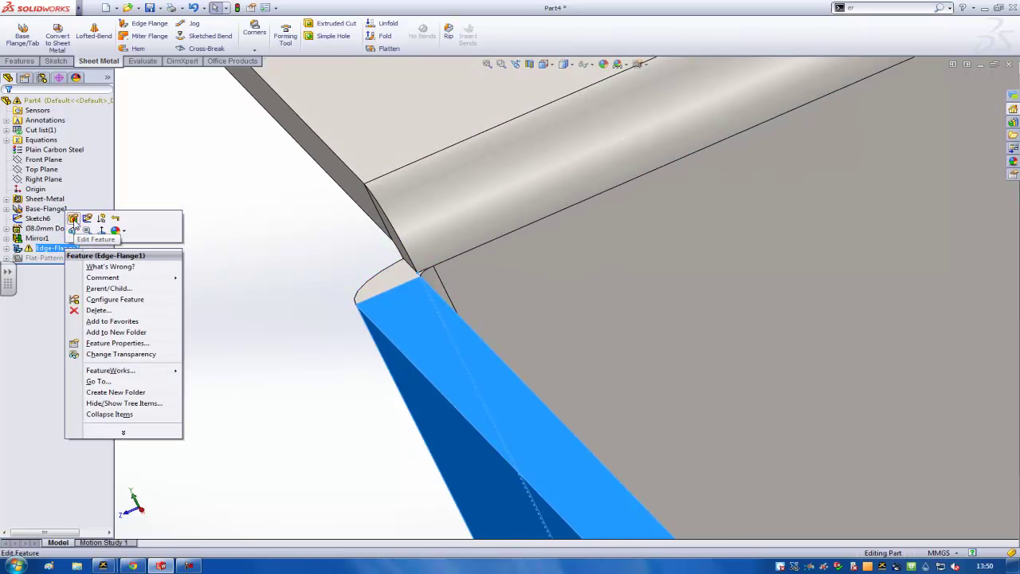
{"action": "left_click", "coordinate": [73, 219]}
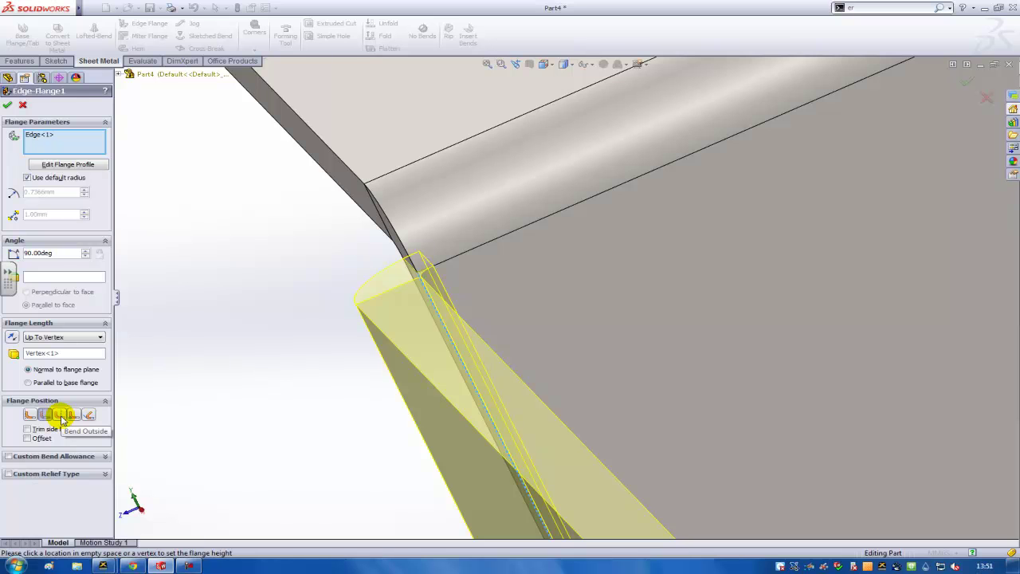
{"action": "left_click", "coordinate": [59, 415]}
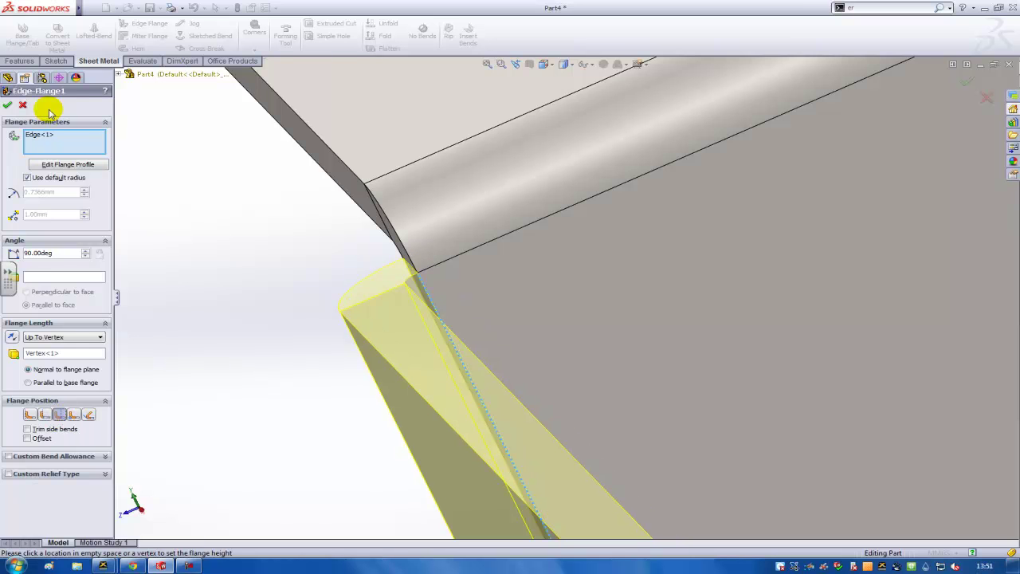
{"action": "left_click", "coordinate": [10, 107]}
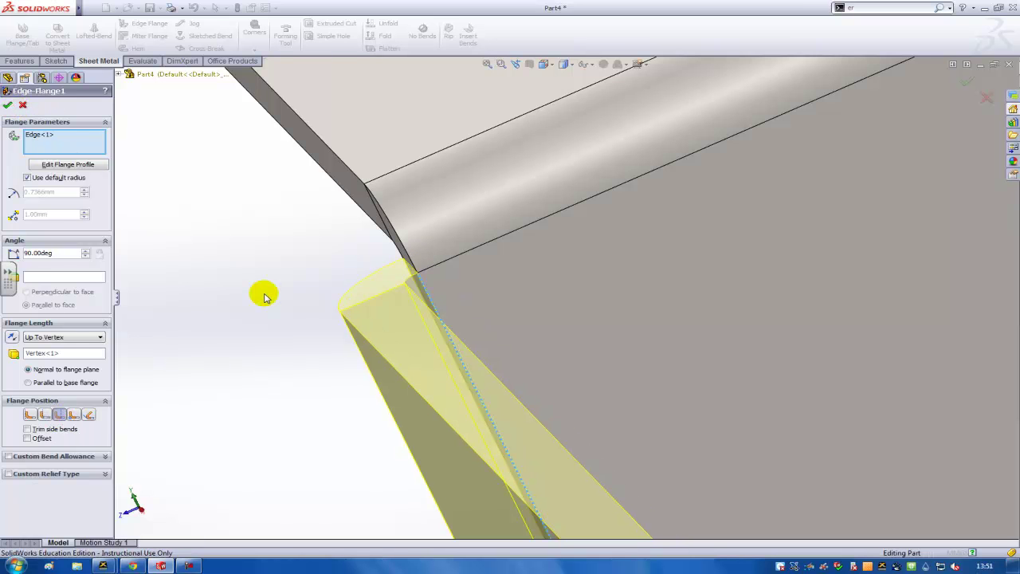
{"action": "key", "text": "ctrl+7"}
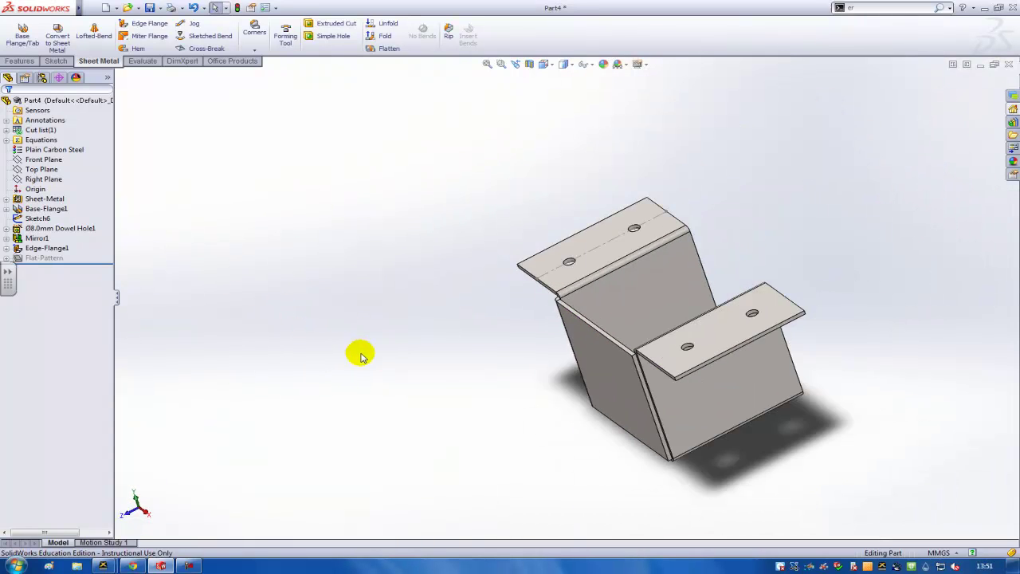
Orbit the bracket to inspect it from the front and from above
{"action": "middle_click_drag", "start_coordinate": [360, 354], "coordinate": [530, 345]}
{"action": "scroll", "coordinate": [719, 356], "scroll_direction": "down", "scroll_amount": 5}
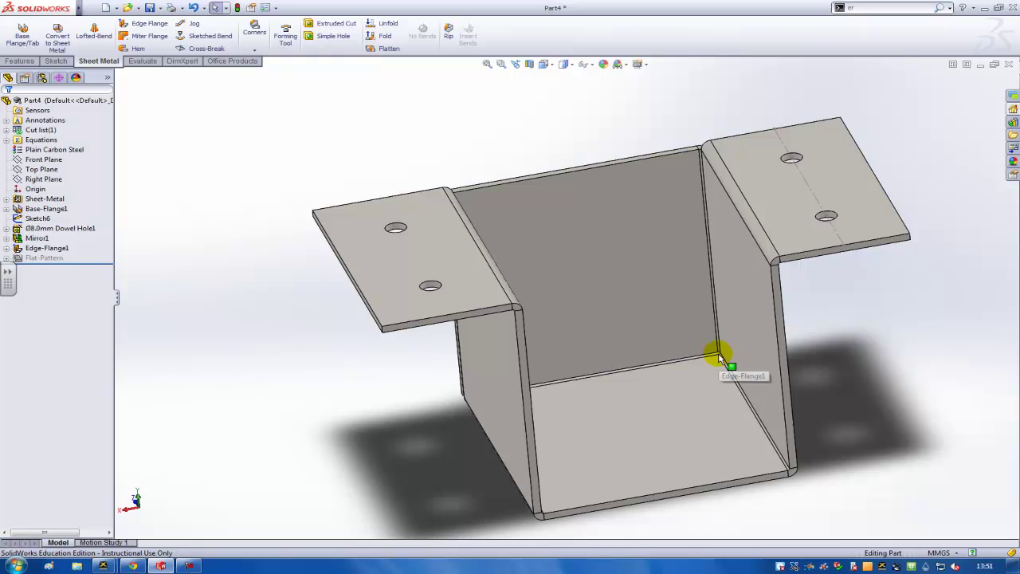
{"action": "scroll", "coordinate": [717, 362], "scroll_direction": "up", "scroll_amount": 4}
{"action": "mouse_move", "coordinate": [712, 375]}
{"action": "middle_mouse_down"}
{"action": "mouse_move", "coordinate": [710, 405]}
{"action": "mouse_move", "coordinate": [719, 358]}
{"action": "mouse_move", "coordinate": [753, 337]}
{"action": "mouse_move", "coordinate": [741, 388]}
{"action": "mouse_move", "coordinate": [723, 383]}
{"action": "middle_mouse_up"}
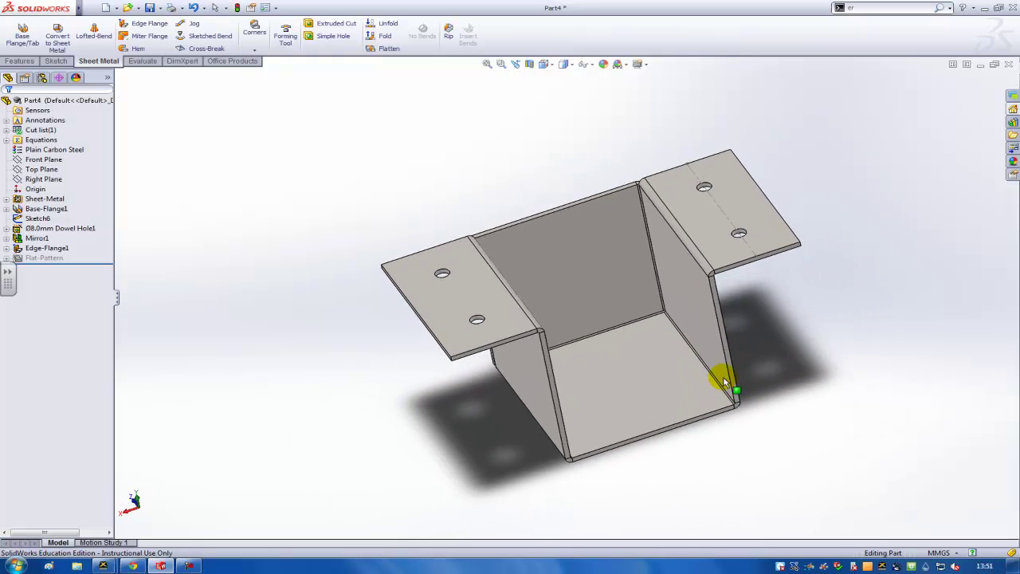
Open the 'Sheet metal bracket' model page from the GrabCAD results in the browser
{"action": "left_click", "coordinate": [91, 8]}
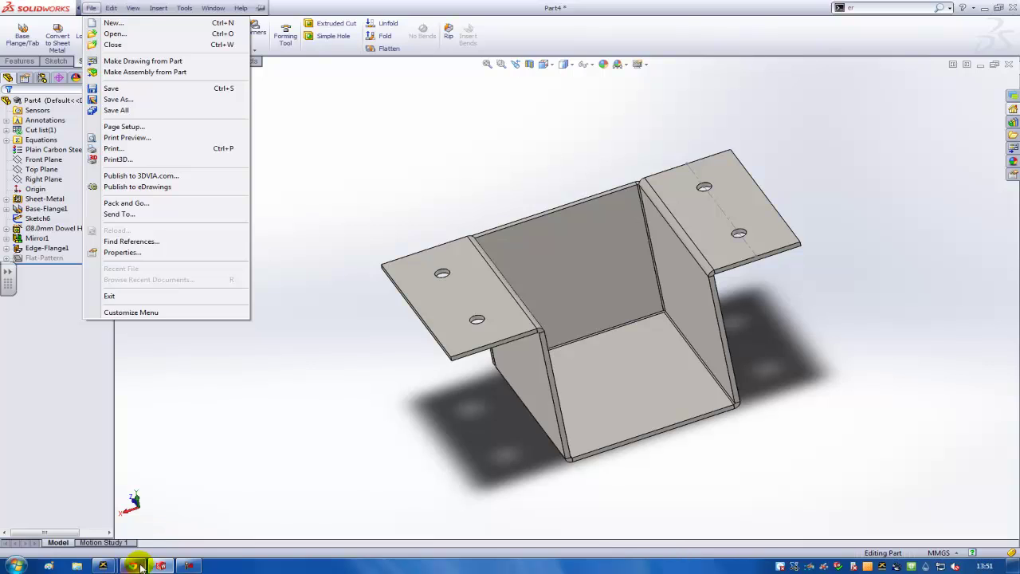
{"action": "left_click", "coordinate": [136, 565]}
{"action": "left_click", "coordinate": [277, 301]}
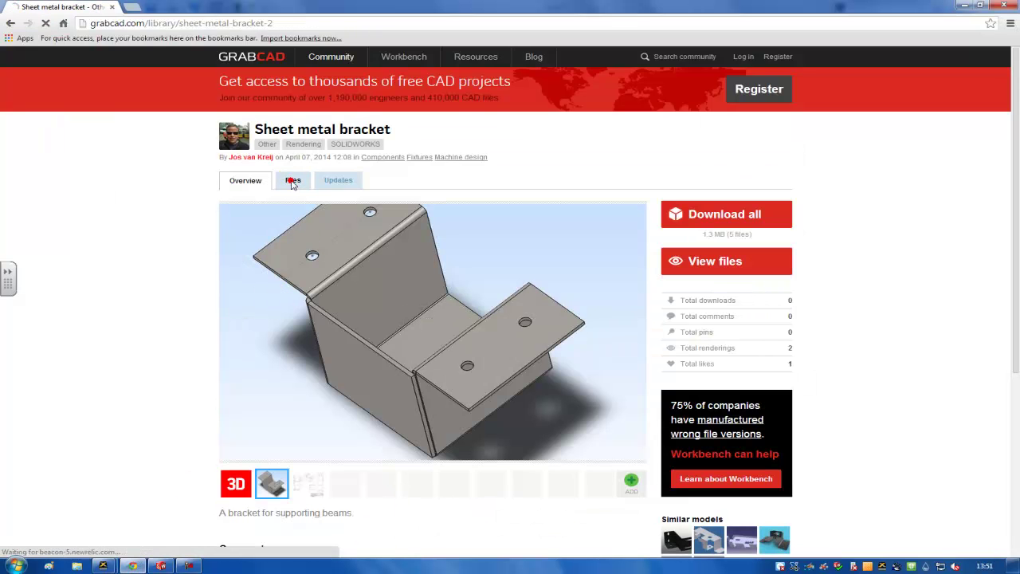
Look over the GrabCAD bracket's file list and drawing preview, then return to SolidWorks
{"action": "left_click", "coordinate": [292, 181]}
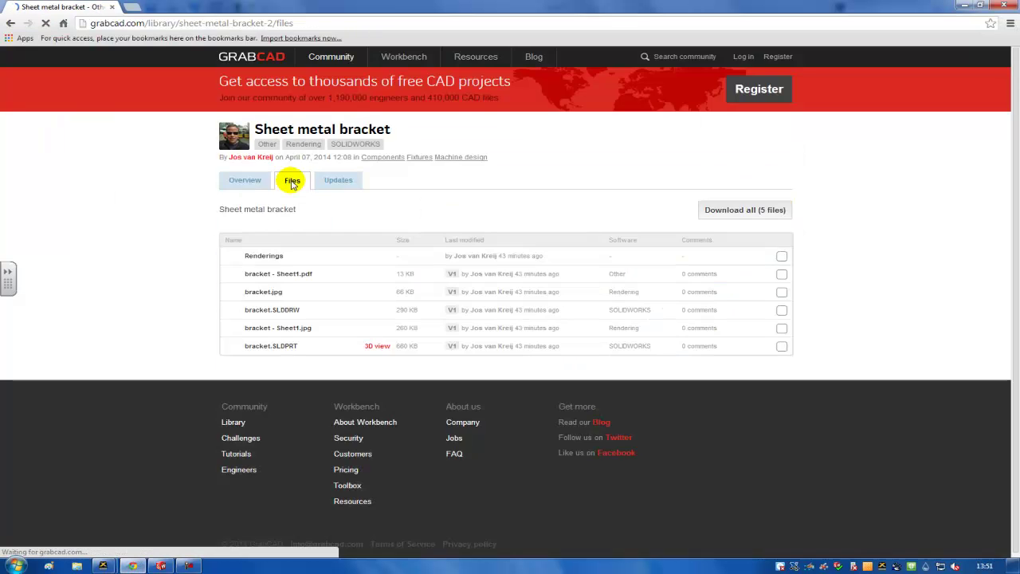
{"action": "left_click", "coordinate": [249, 181]}
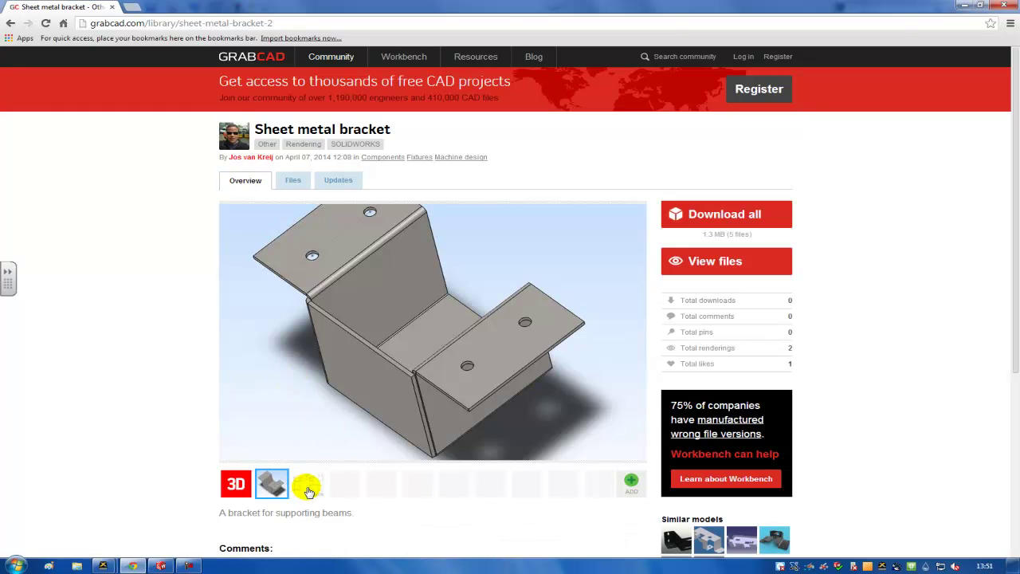
{"action": "left_click", "coordinate": [307, 490]}
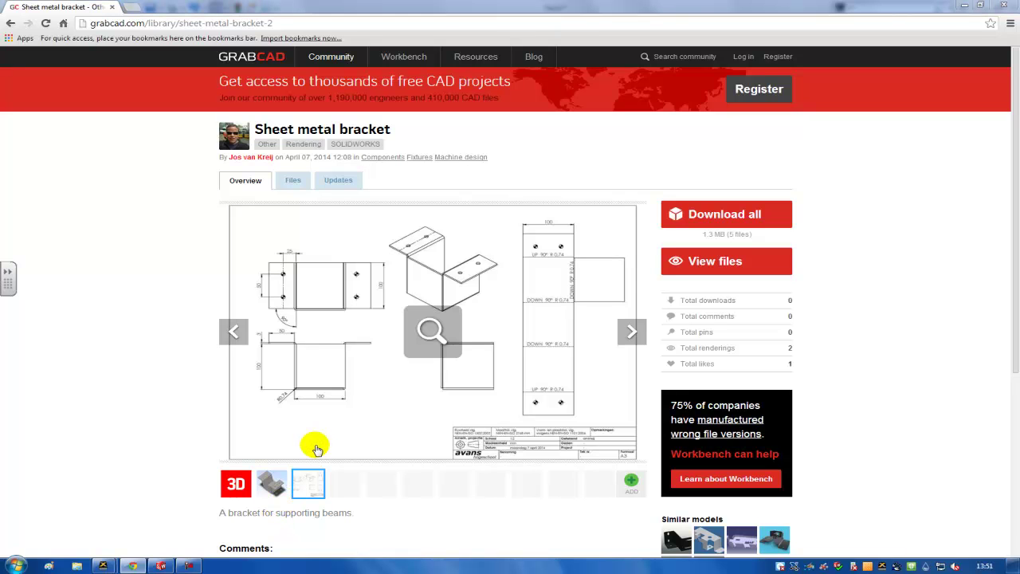
{"action": "left_click", "coordinate": [162, 565]}
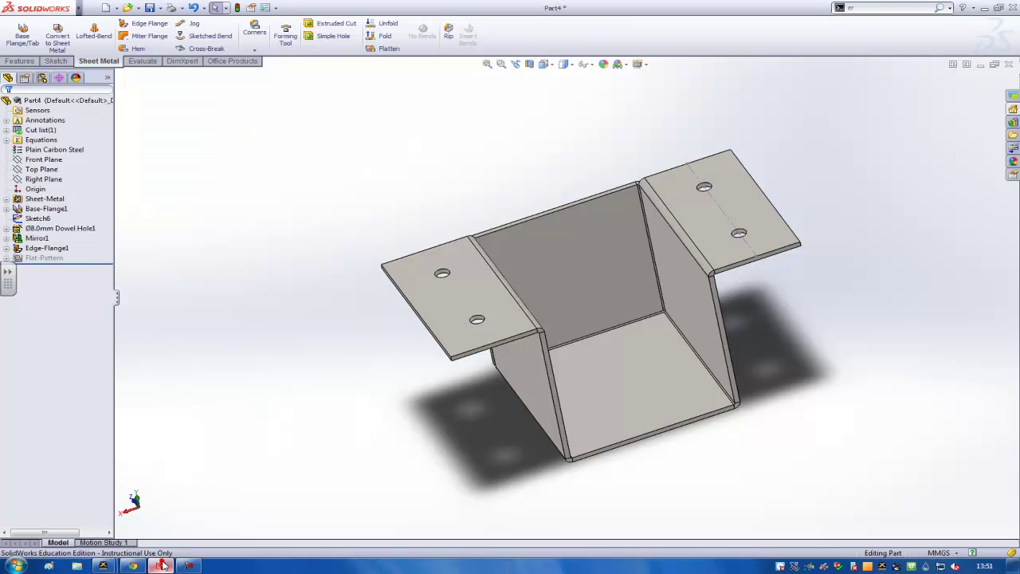
Make a drawing from the part, first saving the part as 'bracket' in C:\temp
{"action": "left_click", "coordinate": [89, 8]}
{"action": "left_click", "coordinate": [112, 58]}
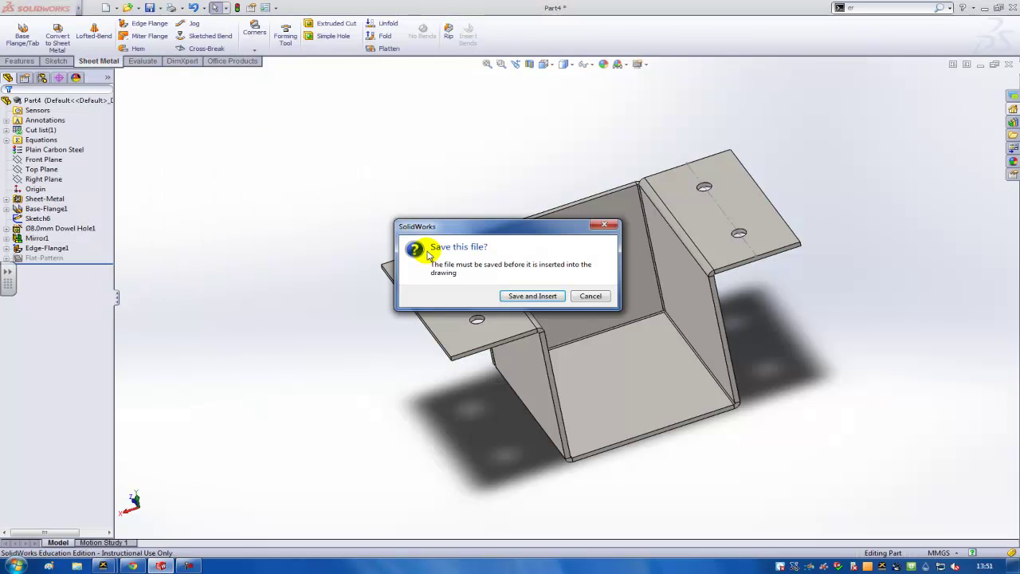
{"action": "left_click", "coordinate": [526, 295]}
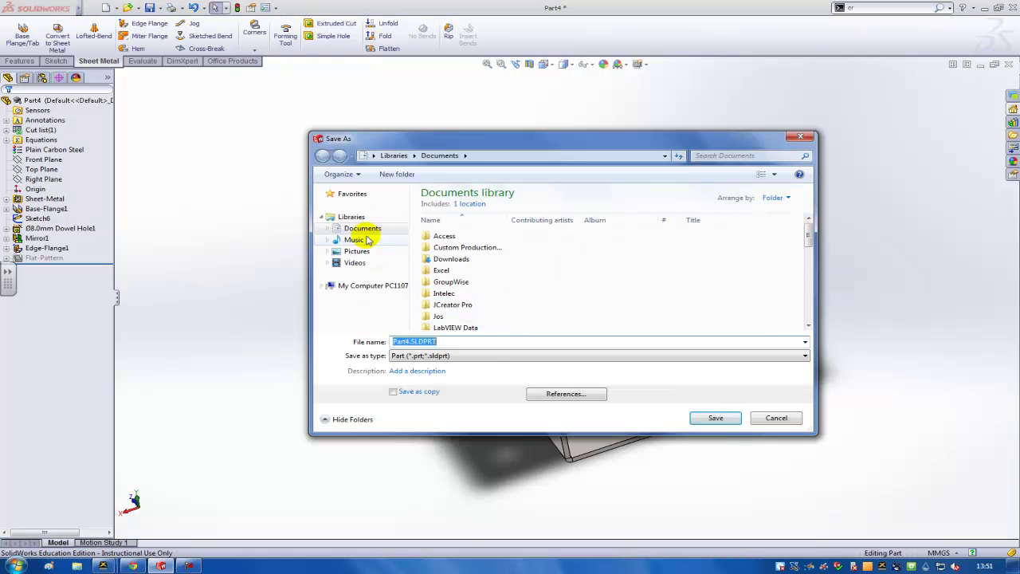
{"action": "left_click", "coordinate": [361, 289]}
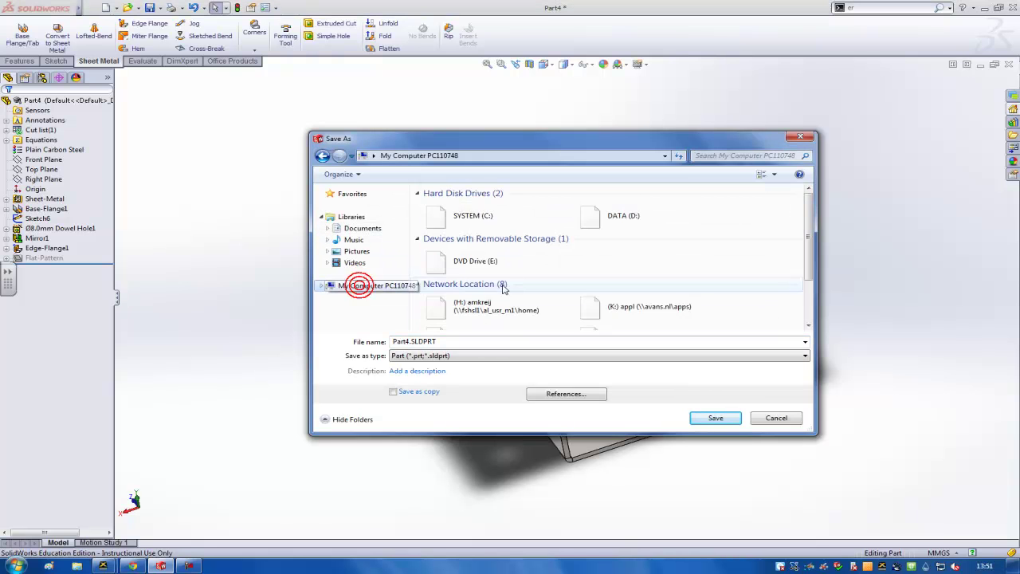
{"action": "double_click", "coordinate": [490, 227]}
{"action": "left_click", "coordinate": [464, 309]}
{"action": "scroll", "coordinate": [463, 309], "scroll_direction": "down", "scroll_amount": 2}
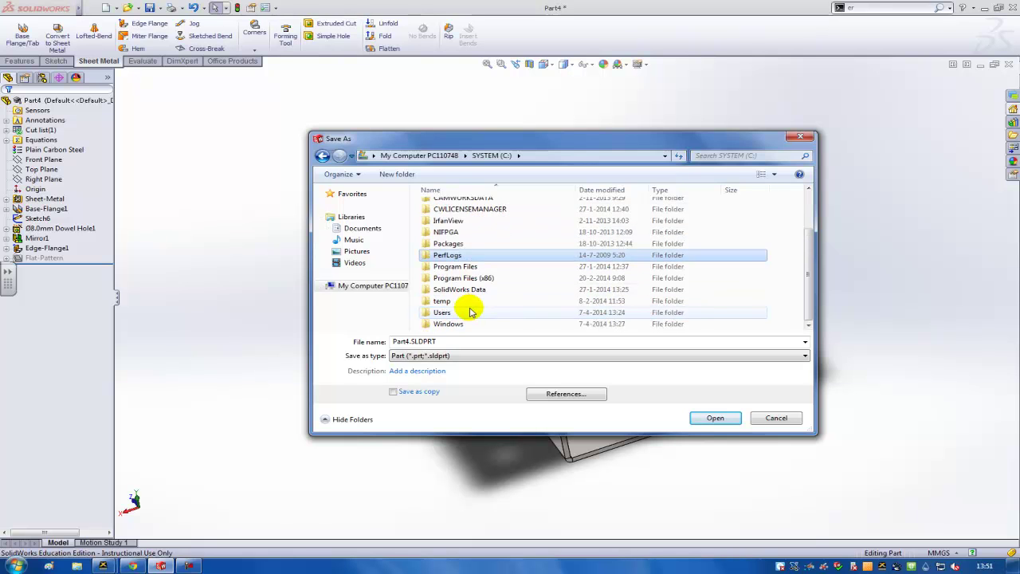
{"action": "left_click", "coordinate": [464, 303]}
{"action": "double_click", "coordinate": [465, 304]}
{"action": "double_click", "coordinate": [444, 342]}
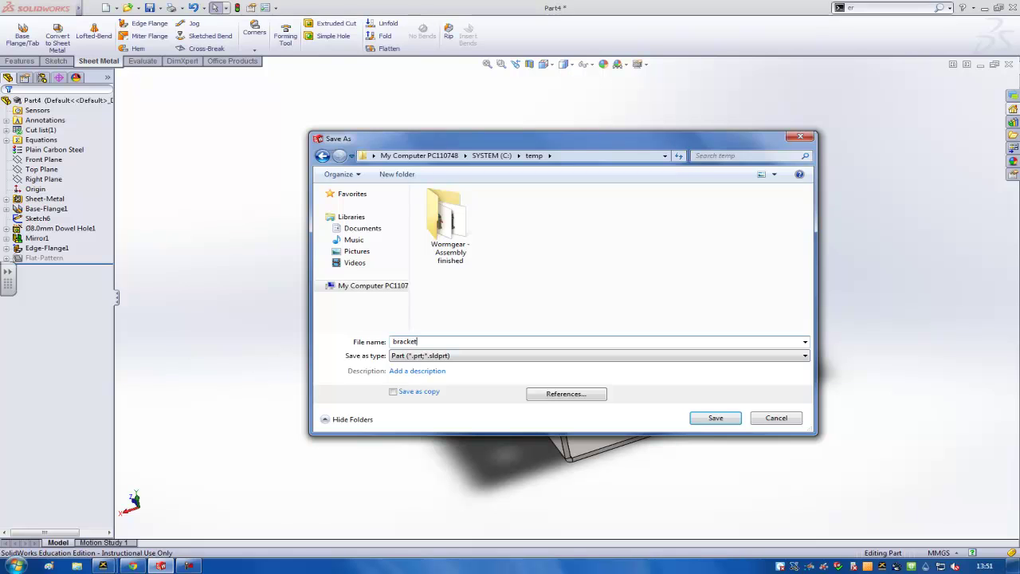
{"action": "key", "text": "Return"}
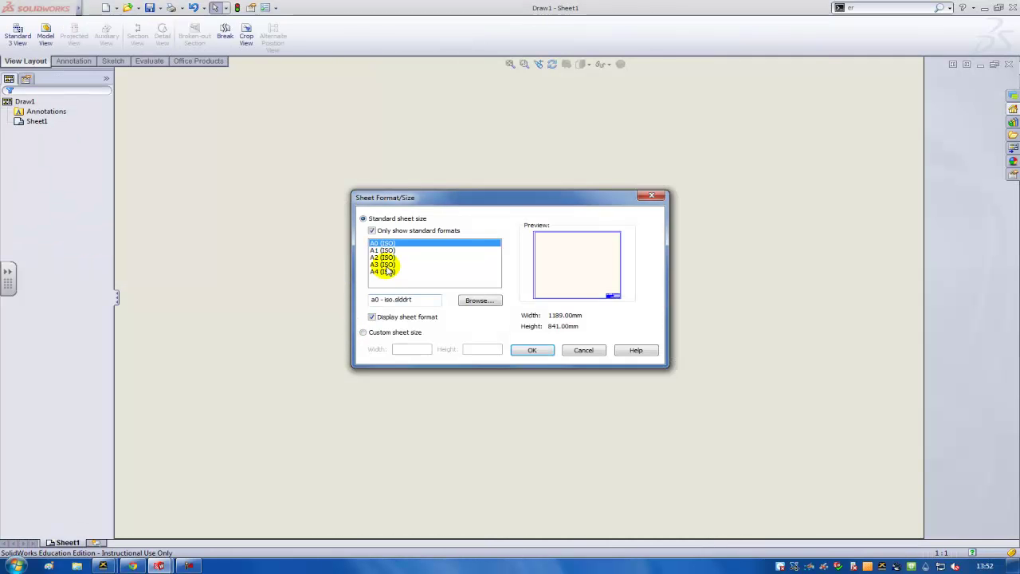
Use an A3 (ISO) sheet and place the front, top, right and isometric views
{"action": "left_click", "coordinate": [386, 265]}
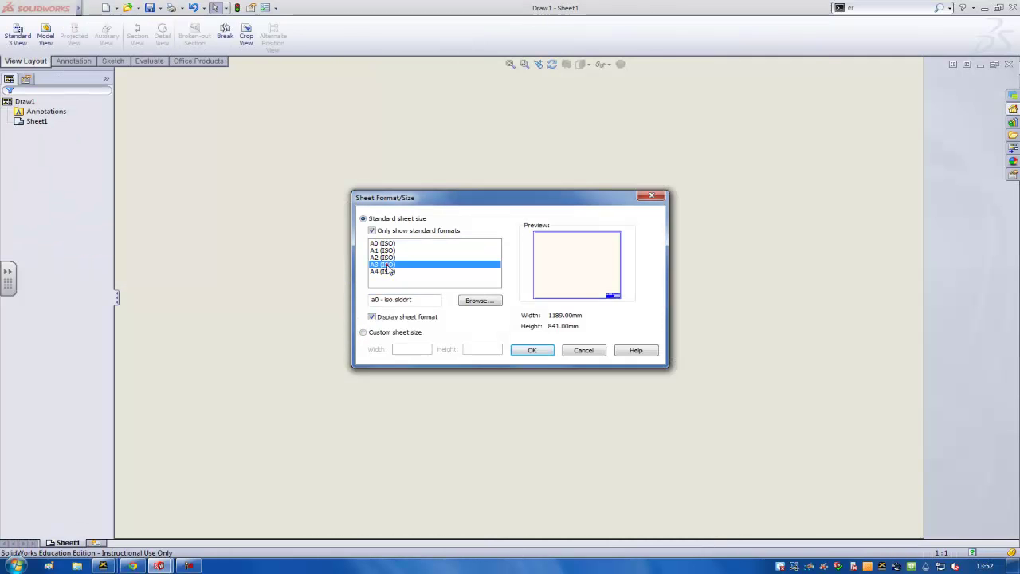
{"action": "left_click", "coordinate": [523, 350]}
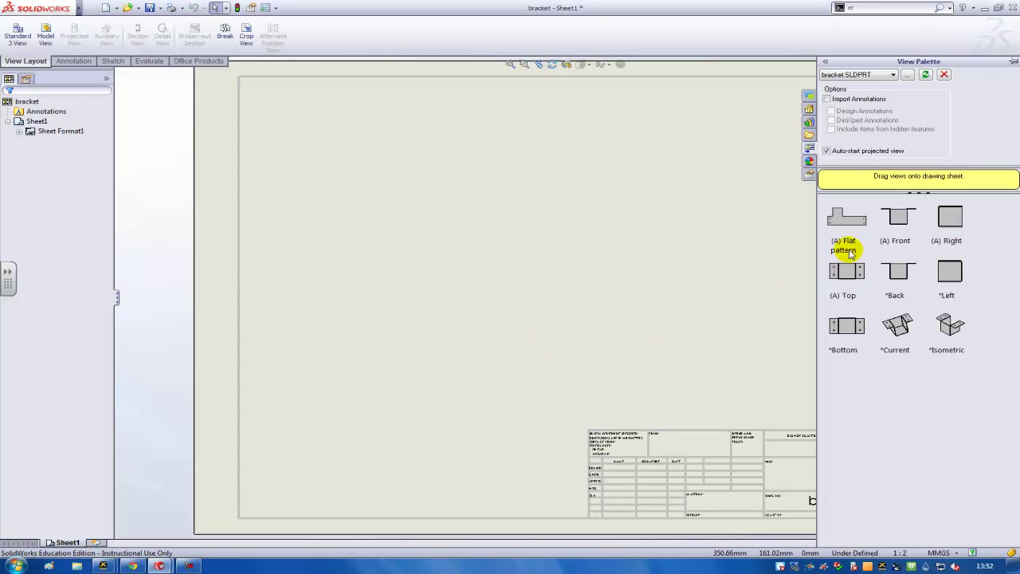
{"action": "left_click_drag", "start_coordinate": [739, 301], "coordinate": [415, 343]}
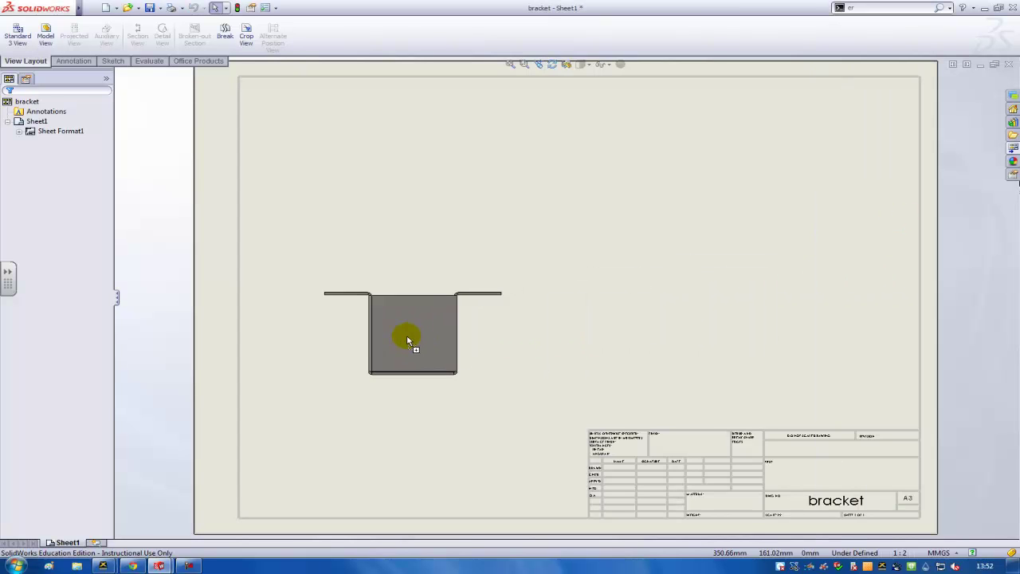
{"action": "left_click", "coordinate": [418, 207]}
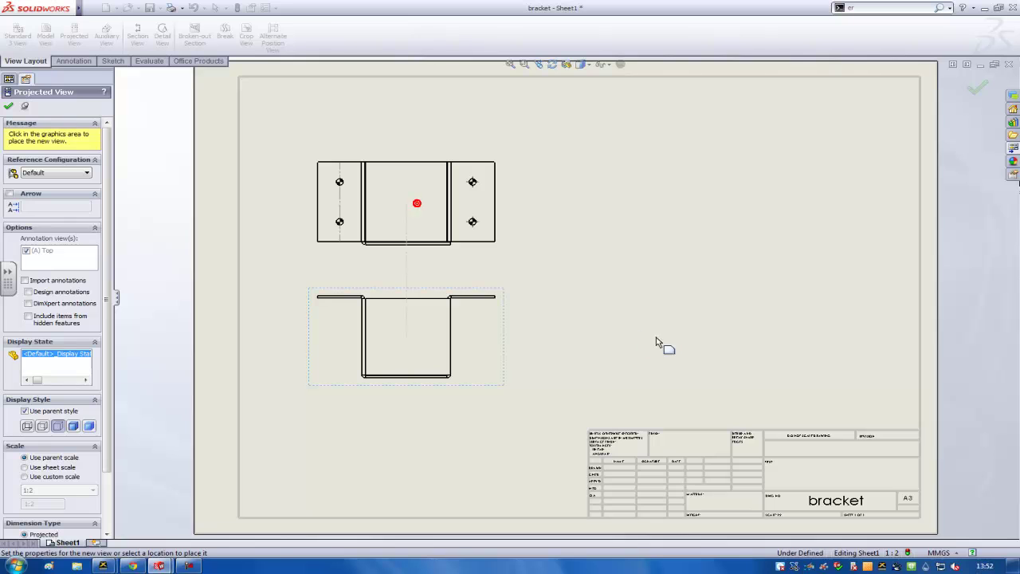
{"action": "left_click", "coordinate": [626, 349]}
{"action": "left_click", "coordinate": [645, 233]}
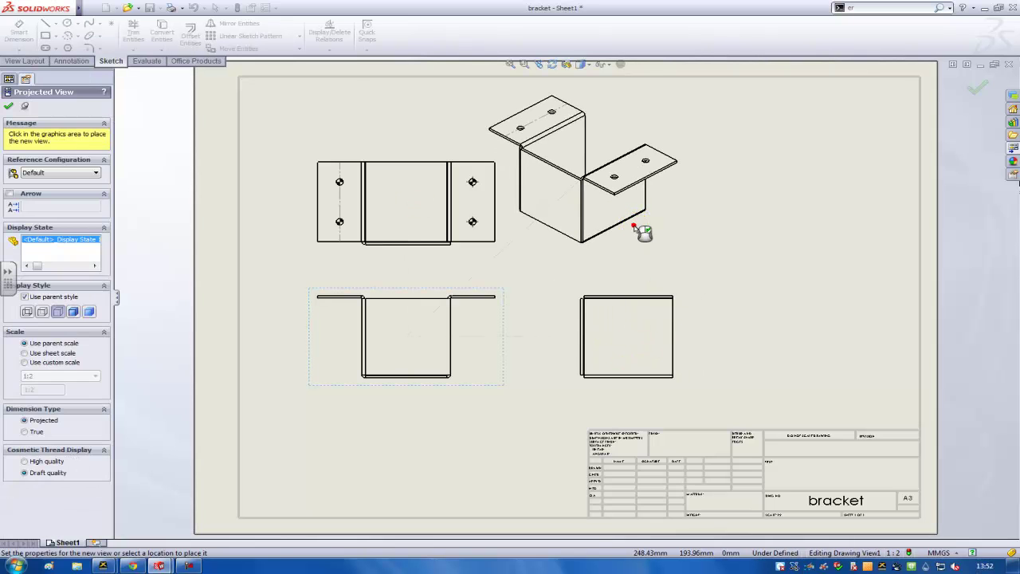
{"action": "key", "text": "Escape"}
Add the flat-pattern view of the bracket to the sheet
{"action": "mouse_move", "coordinate": [1013, 147]}
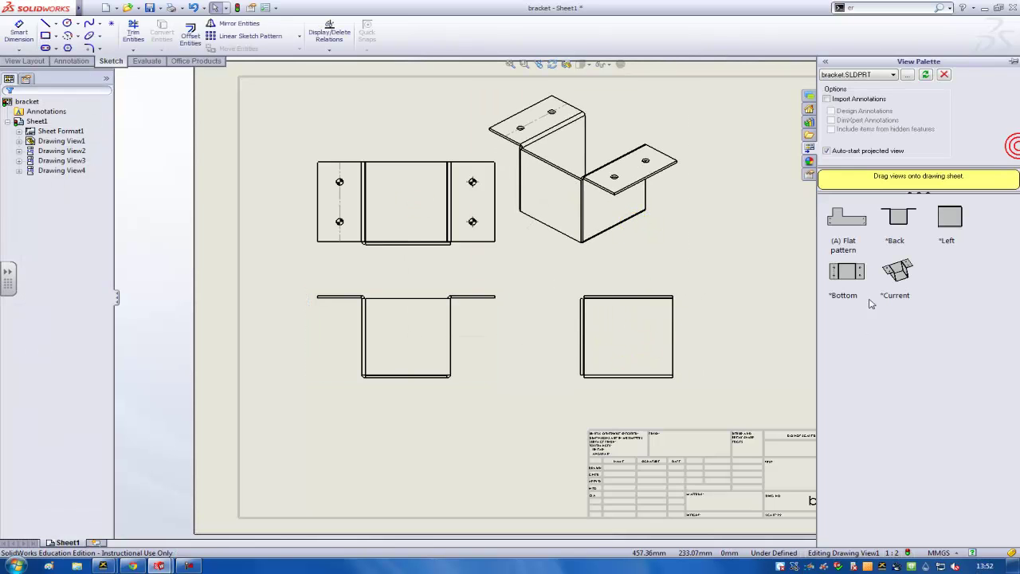
{"action": "left_click_drag", "start_coordinate": [841, 222], "coordinate": [785, 233]}
{"action": "scroll", "coordinate": [747, 361], "scroll_direction": "up", "scroll_amount": 3}
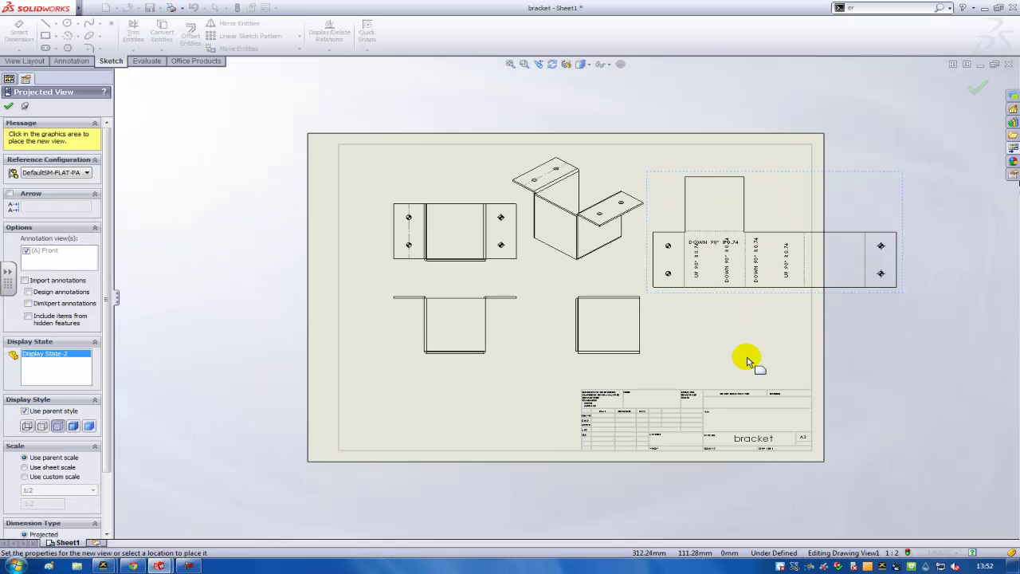
{"action": "key", "text": "Escape"}
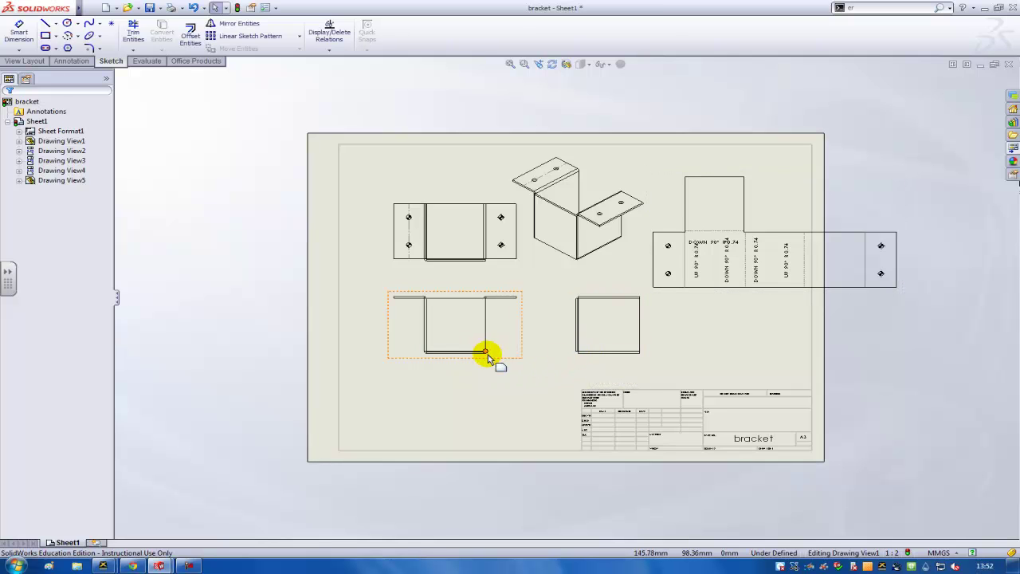
Shift the front and right views left, break the flat pattern's alignment and move it below the isometric view
{"action": "left_click_drag", "start_coordinate": [490, 363], "coordinate": [462, 363]}
{"action": "left_click", "coordinate": [574, 356]}
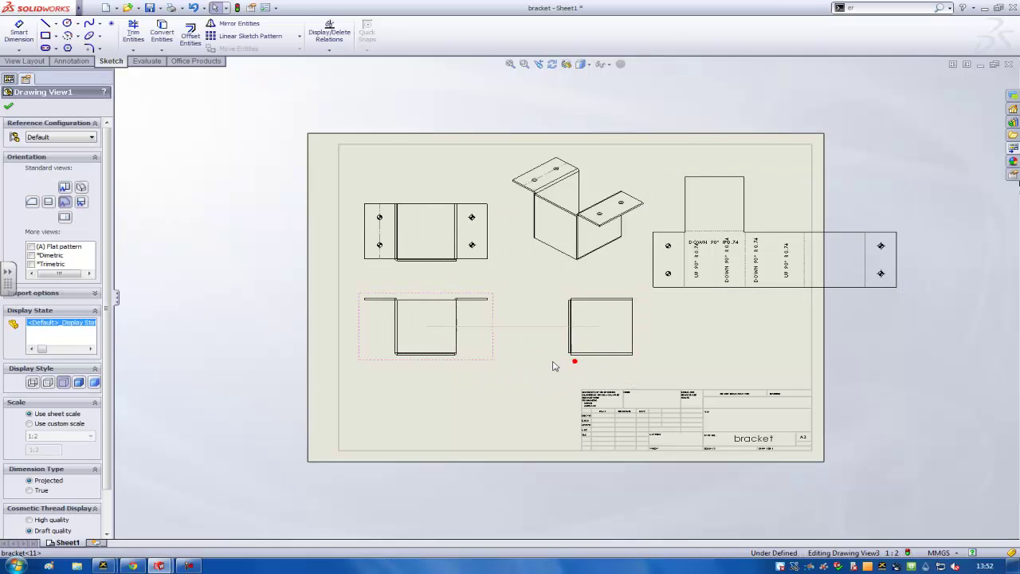
{"action": "left_click_drag", "start_coordinate": [672, 290], "coordinate": [641, 290]}
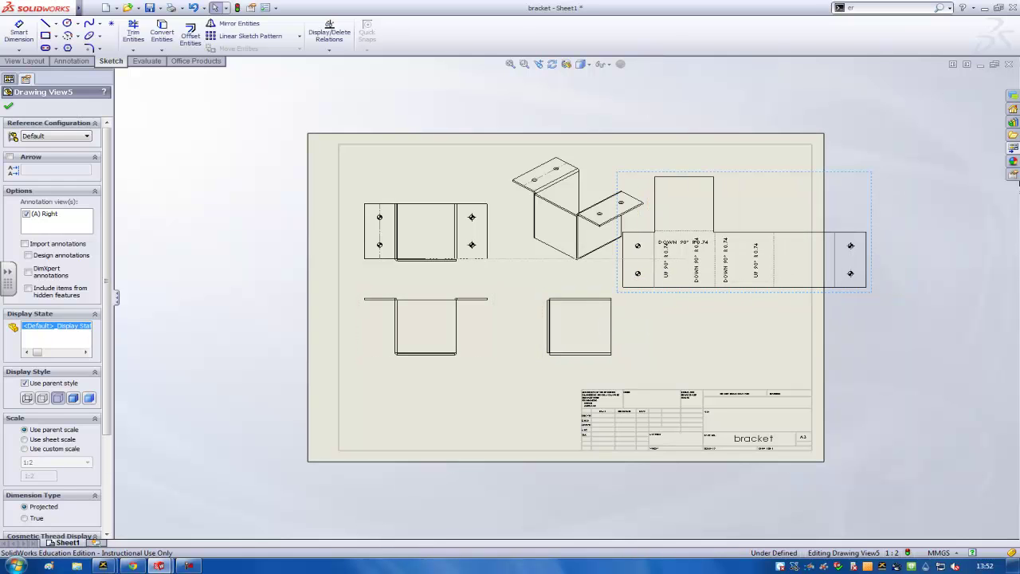
{"action": "left_click_drag", "start_coordinate": [540, 332], "coordinate": [503, 334]}
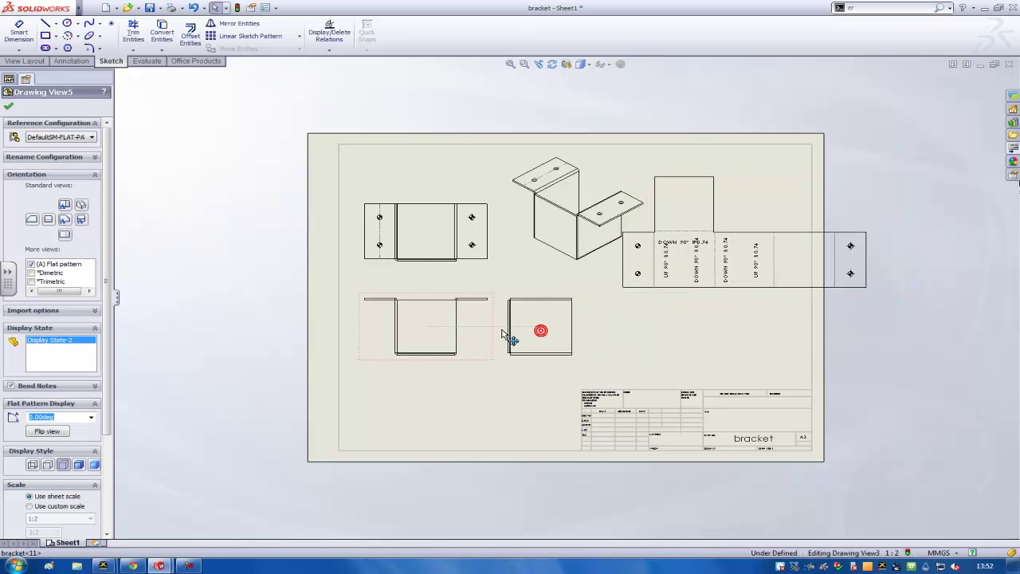
{"action": "right_click", "coordinate": [623, 289]}
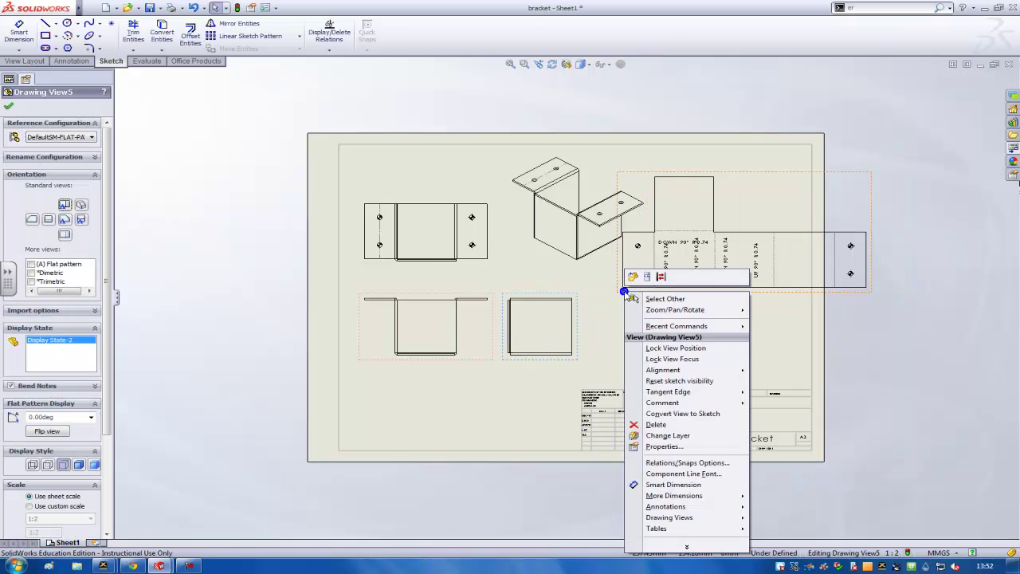
{"action": "left_click", "coordinate": [671, 371]}
{"action": "left_click", "coordinate": [791, 370]}
{"action": "left_click_drag", "start_coordinate": [690, 289], "coordinate": [627, 378]}
Fine-tune the positions of the front, top, right and flat-pattern views
{"action": "left_click", "coordinate": [489, 341]}
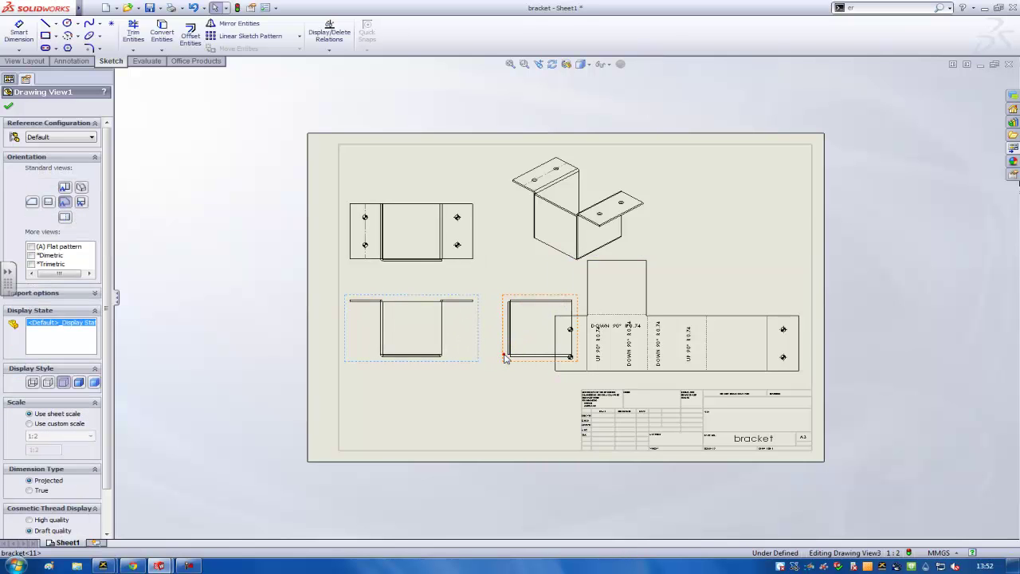
{"action": "left_click_drag", "start_coordinate": [504, 355], "coordinate": [484, 353]}
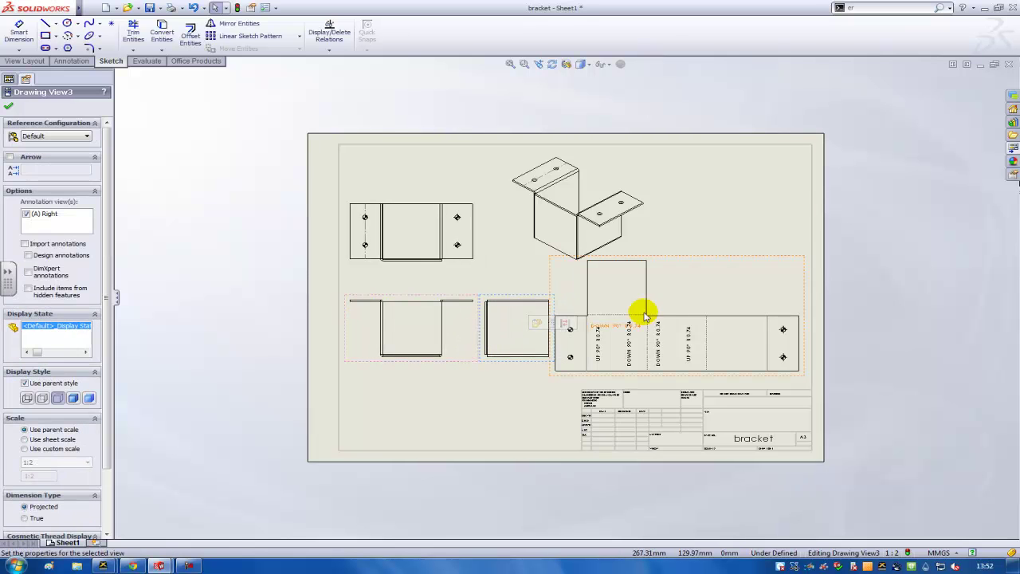
{"action": "left_click_drag", "start_coordinate": [684, 260], "coordinate": [693, 260]}
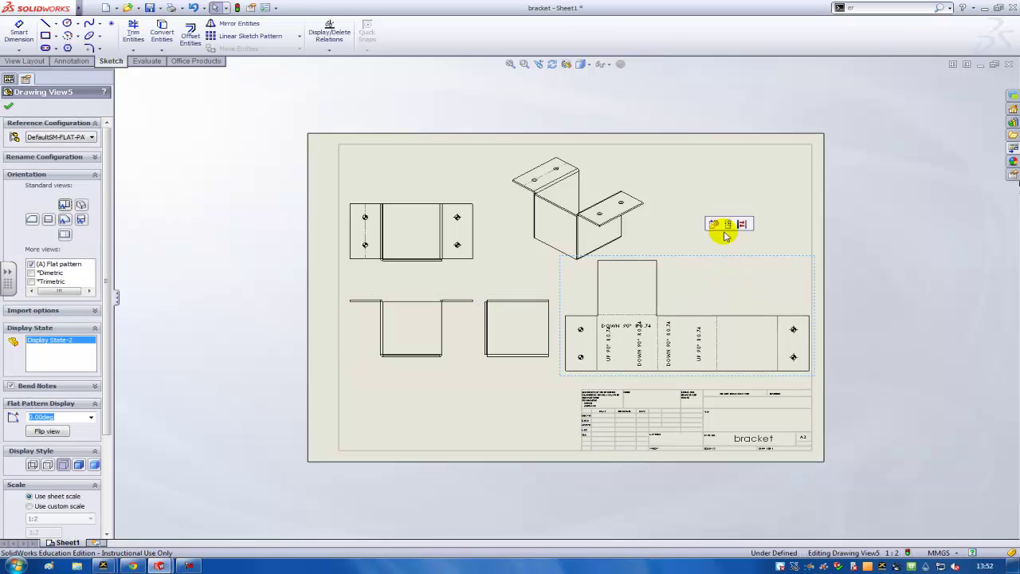
{"action": "left_click", "coordinate": [728, 218]}
{"action": "scroll", "coordinate": [382, 382], "scroll_direction": "down", "scroll_amount": 2}
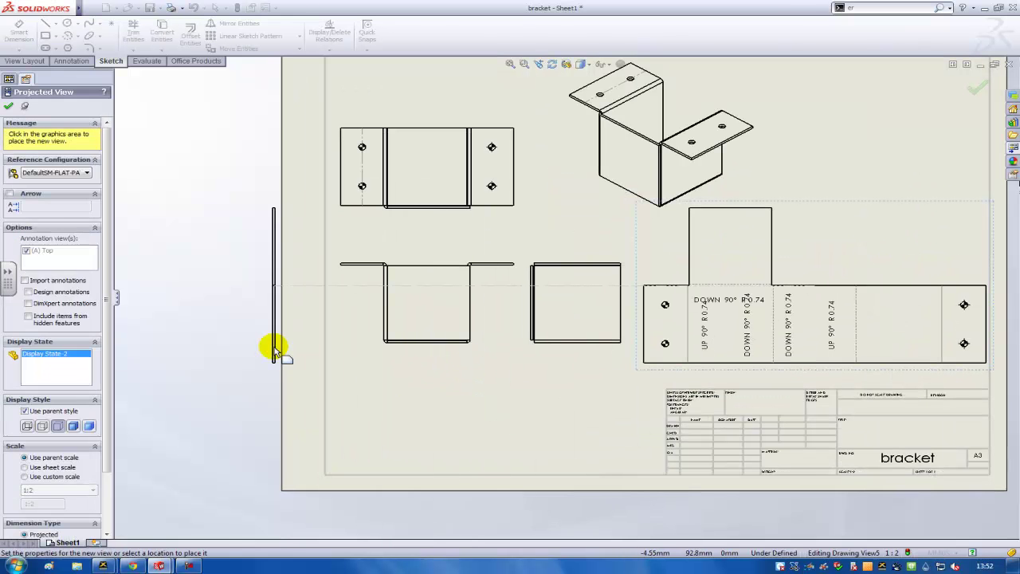
Insert Model Items from the entire model, including Hole Wizard locations, into all views
{"action": "key", "text": "Escape"}
{"action": "left_click", "coordinate": [84, 61]}
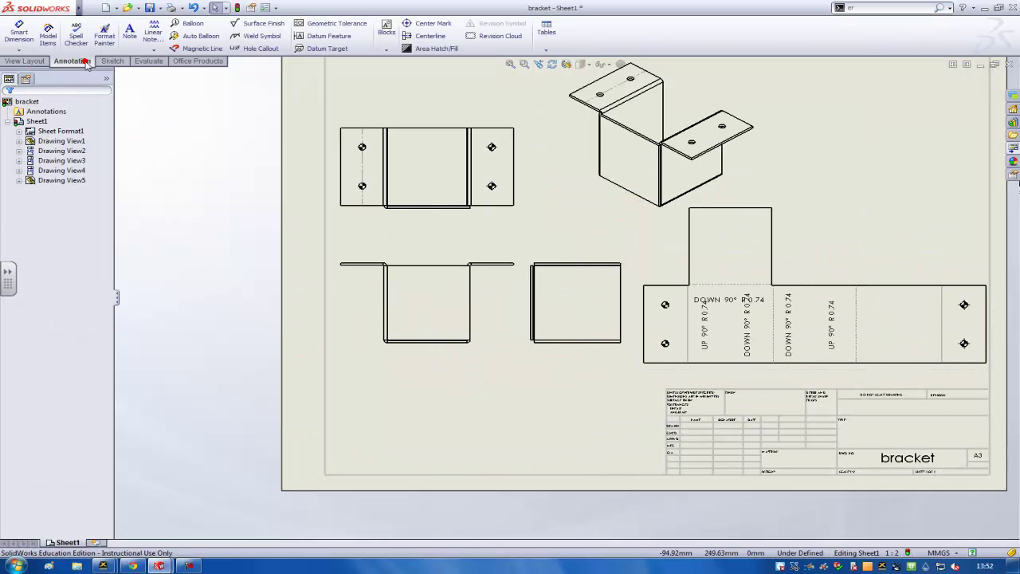
{"action": "left_click", "coordinate": [48, 35]}
{"action": "left_click", "coordinate": [61, 226]}
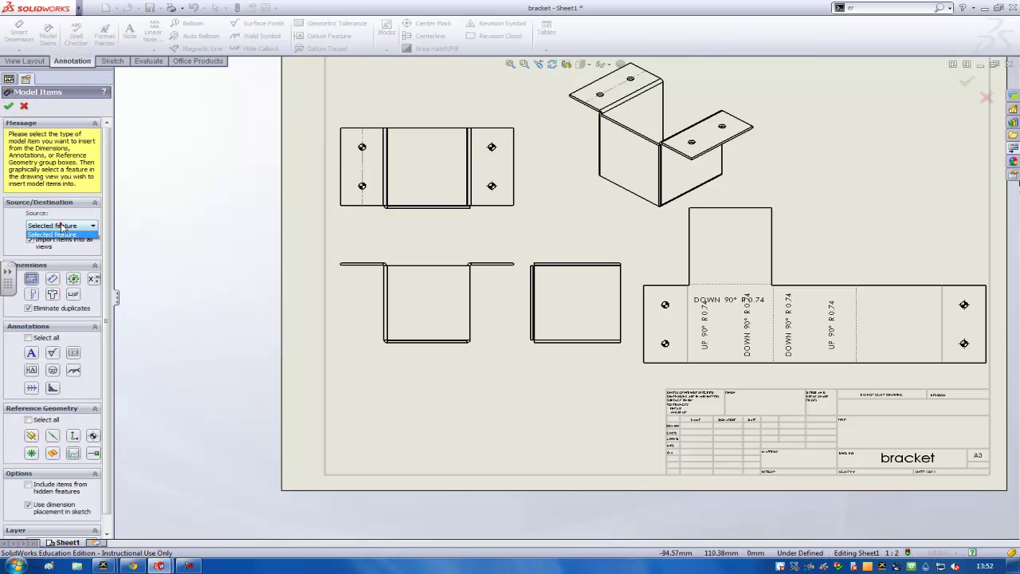
{"action": "left_click", "coordinate": [58, 238]}
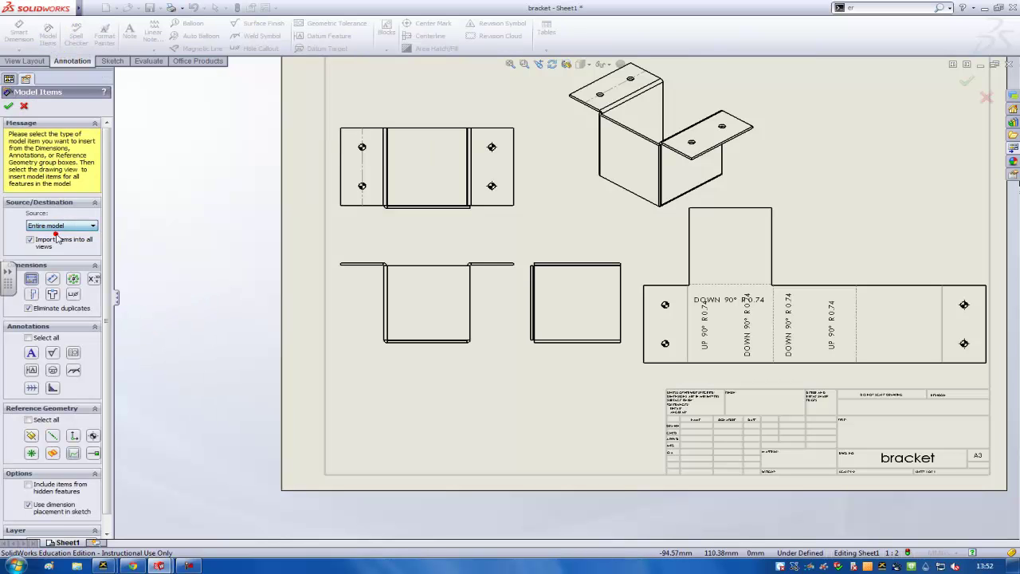
{"action": "left_click", "coordinate": [51, 295]}
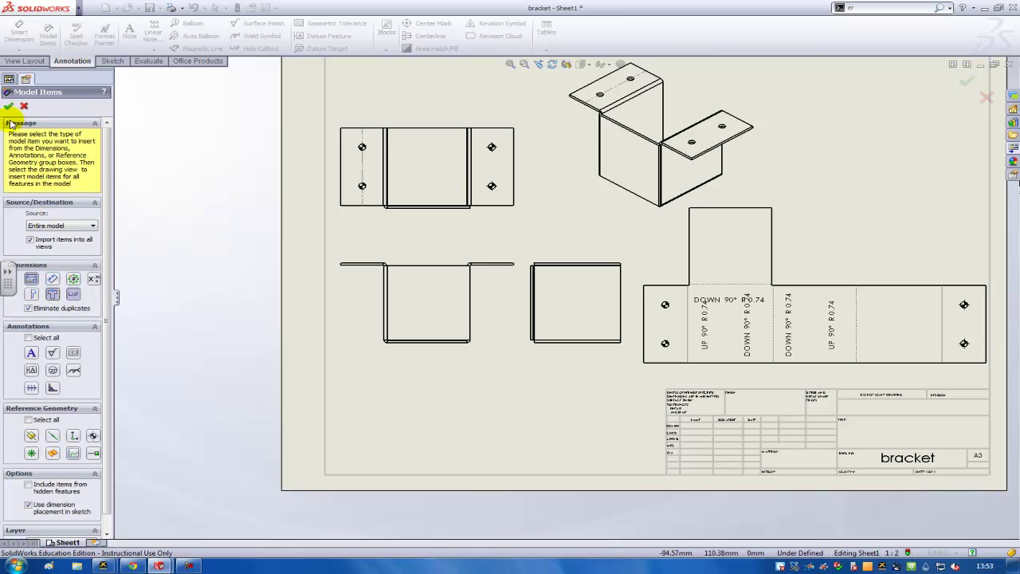
{"action": "key", "text": "Return"}
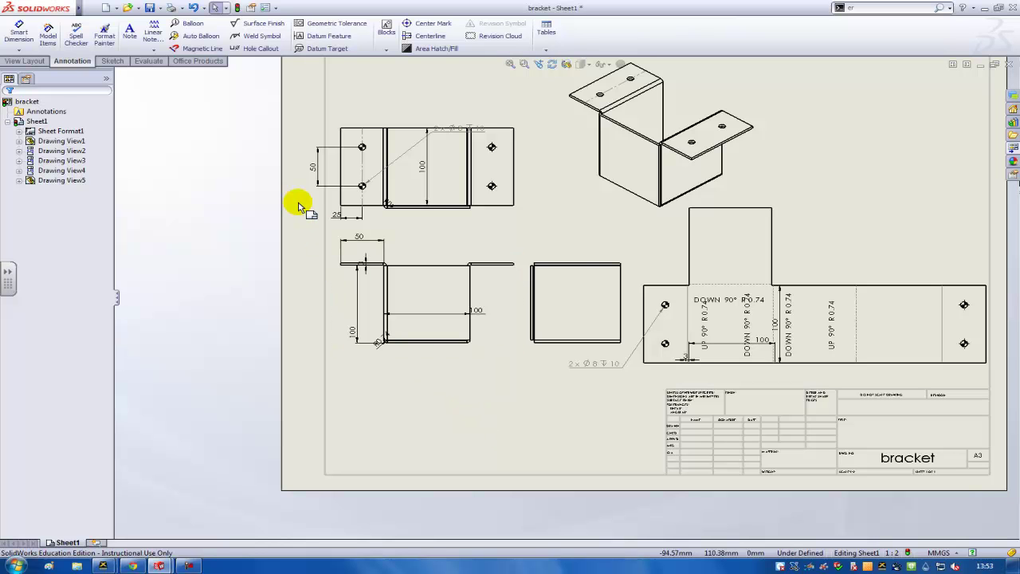
Auto-arrange all inserted dimensions, then reposition the front view's 100 mm dimension
{"action": "left_click_drag", "start_coordinate": [278, 95], "coordinate": [659, 375]}
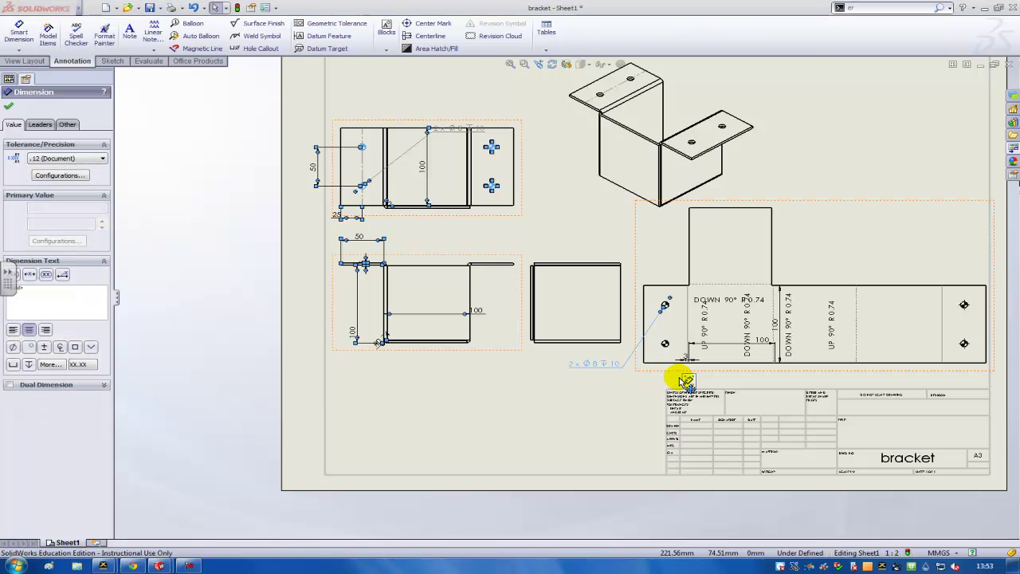
{"action": "mouse_move", "coordinate": [689, 382]}
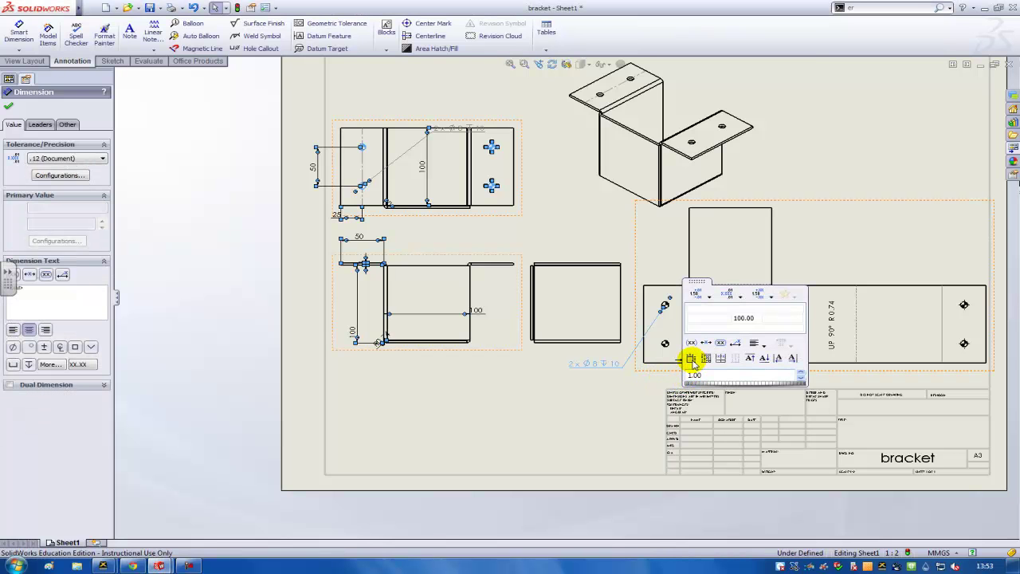
{"action": "left_click", "coordinate": [691, 359]}
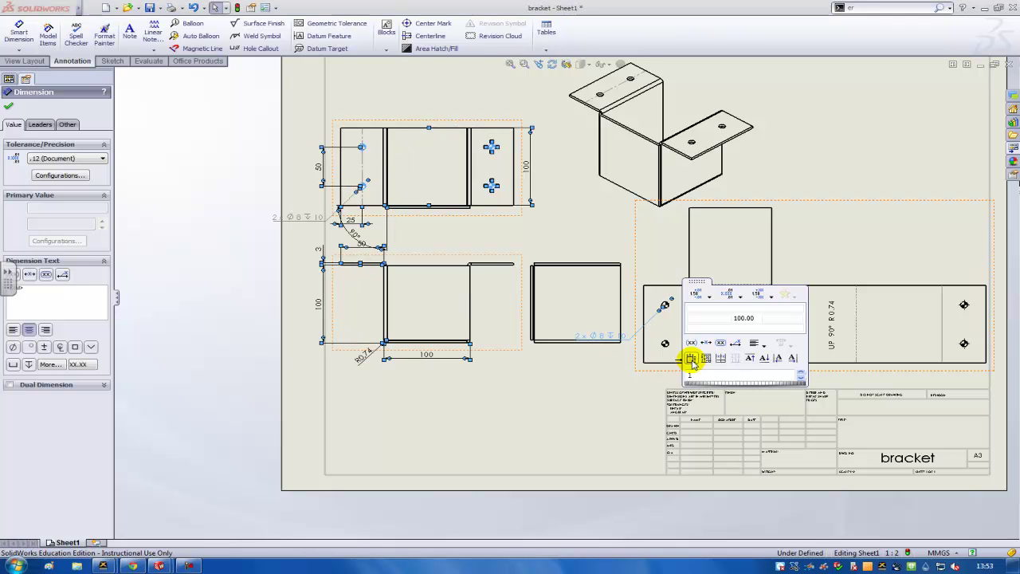
{"action": "left_click", "coordinate": [542, 397]}
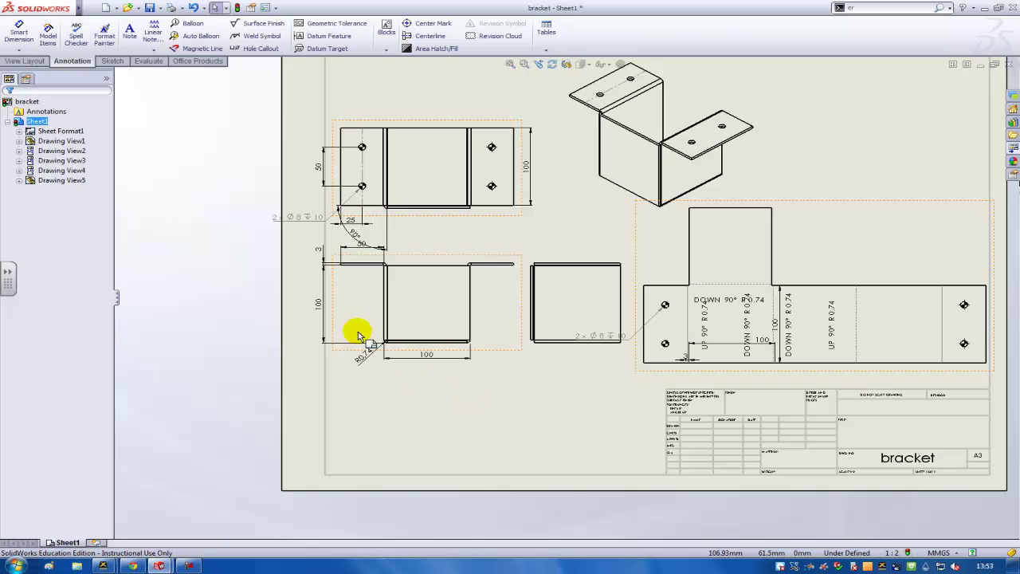
{"action": "left_click_drag", "start_coordinate": [319, 305], "coordinate": [345, 305]}
{"action": "left_click", "coordinate": [323, 267]}
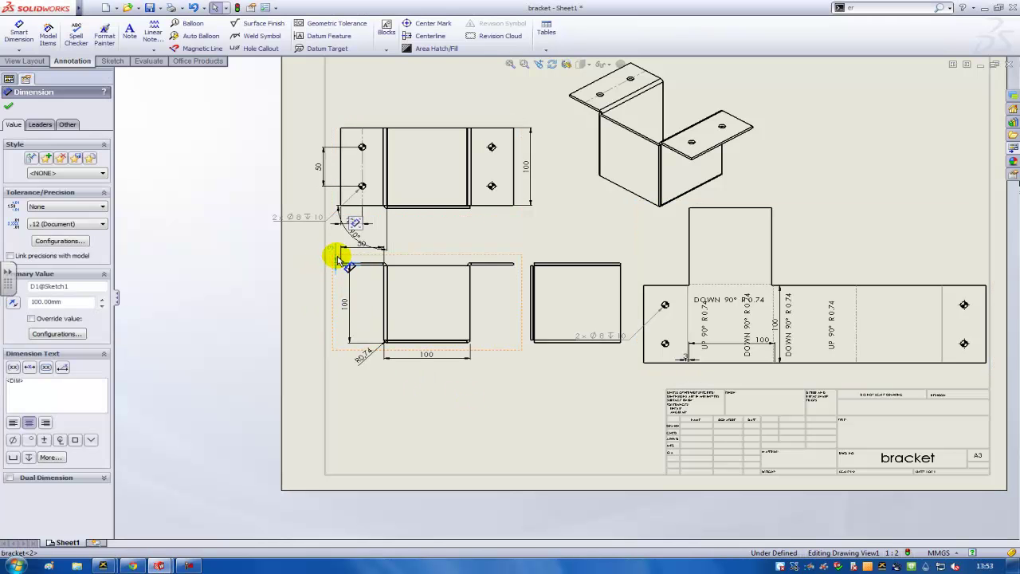
{"action": "left_click", "coordinate": [465, 413]}
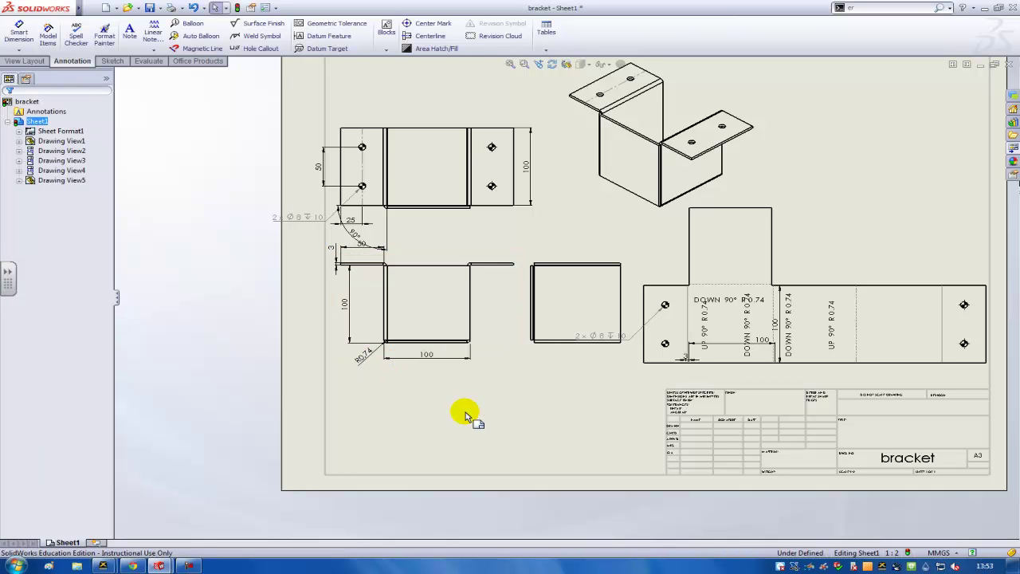